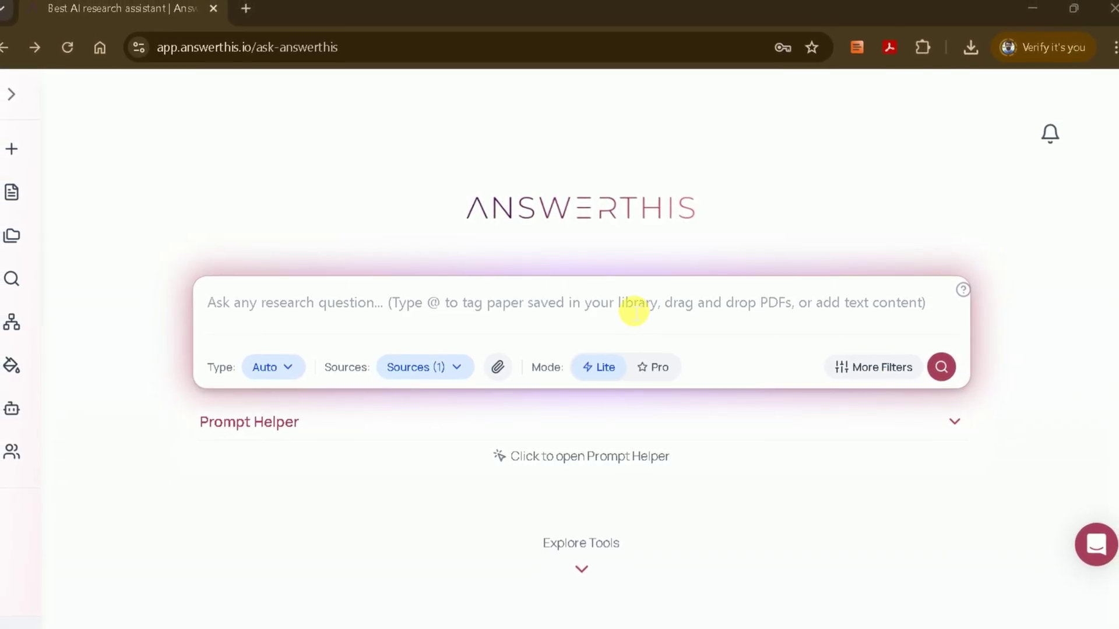
Step: Browse the AnswerThis home page and open the Research Gap Finder tool
{"action": "scroll", "coordinate": [622, 313], "scroll_direction": "down", "scroll_amount": 3}
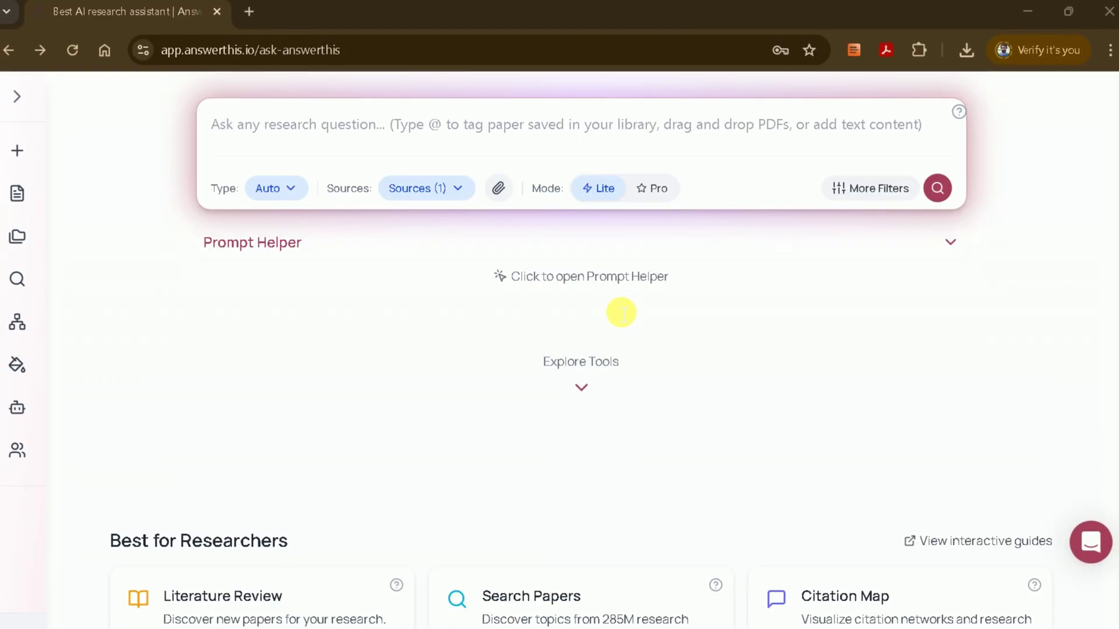
{"action": "scroll", "coordinate": [617, 312], "scroll_direction": "down", "scroll_amount": 5}
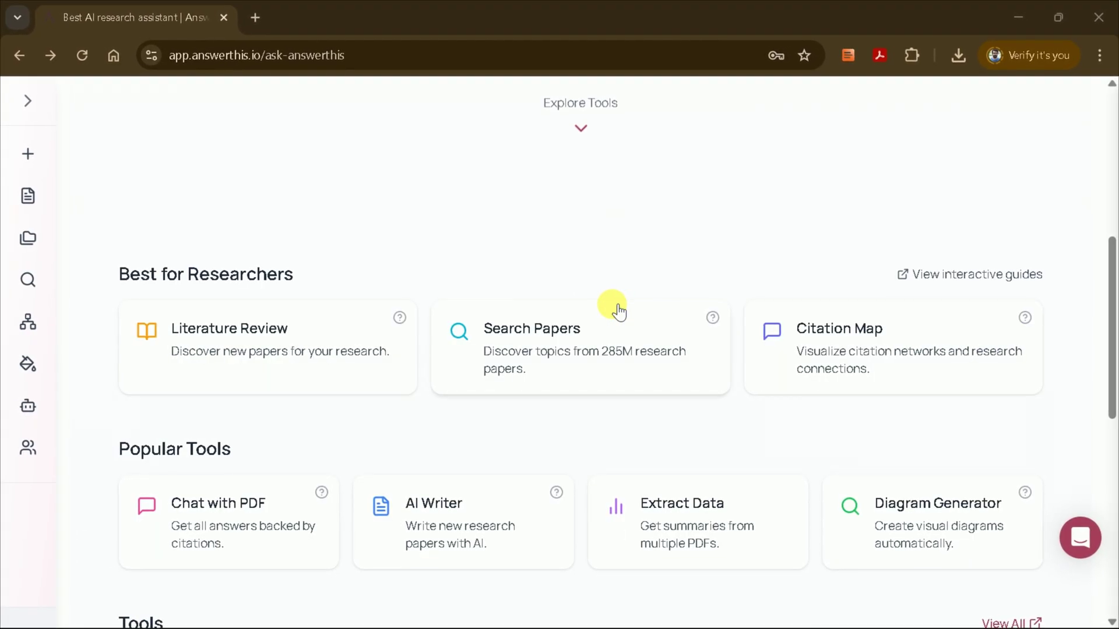
{"action": "scroll", "coordinate": [600, 310], "scroll_direction": "down", "scroll_amount": 2}
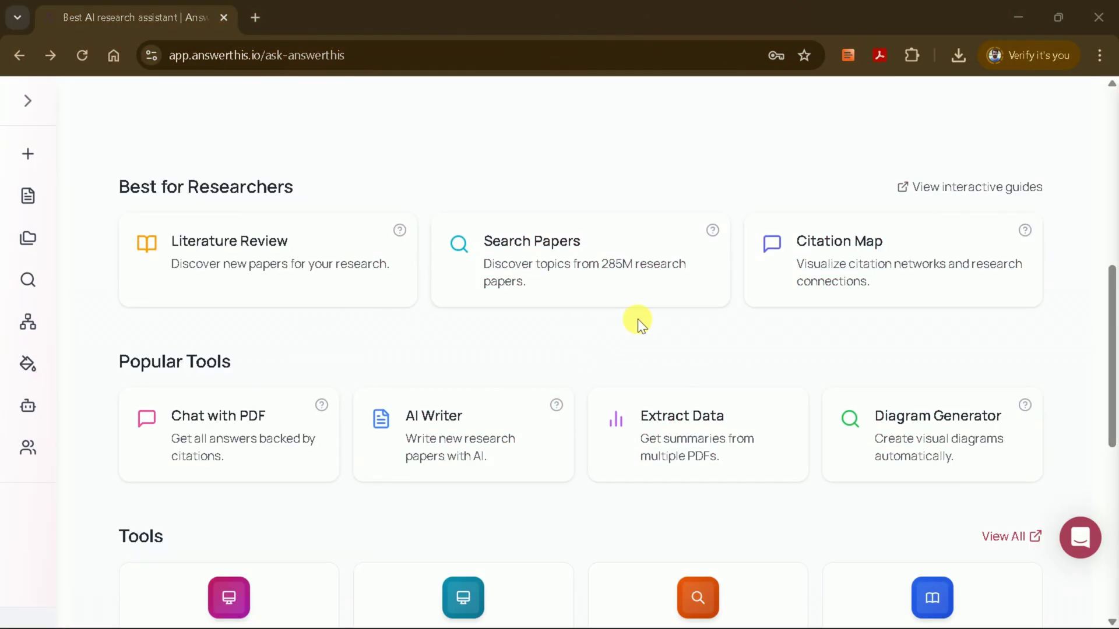
{"action": "scroll", "coordinate": [638, 320], "scroll_direction": "down", "scroll_amount": 2}
{"action": "scroll", "coordinate": [629, 321], "scroll_direction": "down", "scroll_amount": 2}
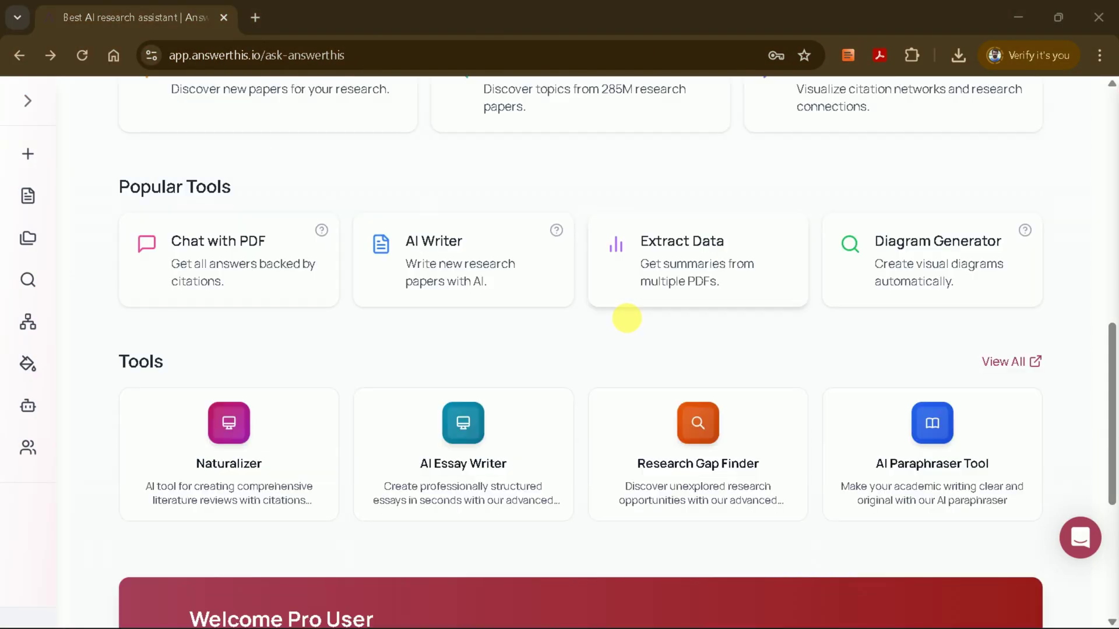
{"action": "scroll", "coordinate": [627, 319], "scroll_direction": "down", "scroll_amount": 2}
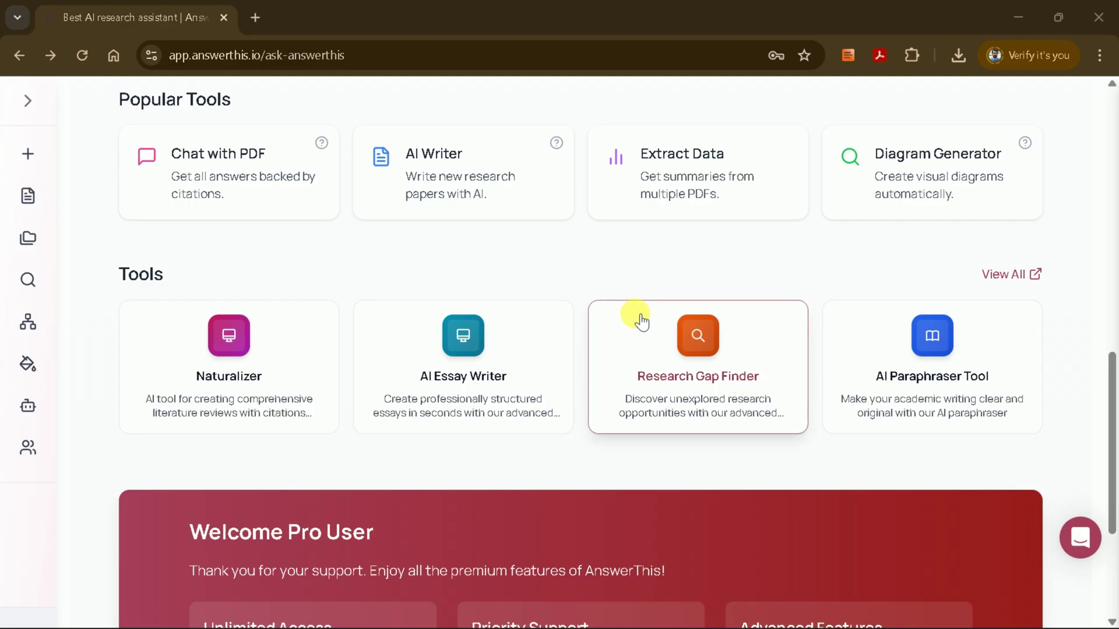
{"action": "scroll", "coordinate": [617, 315], "scroll_direction": "up", "scroll_amount": 1}
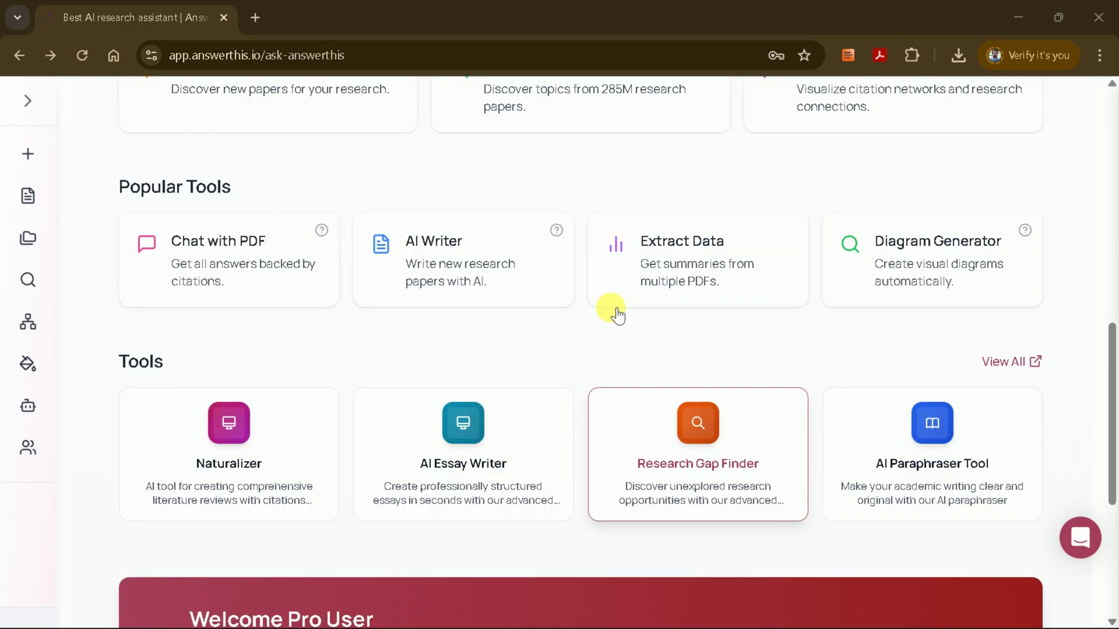
{"action": "scroll", "coordinate": [618, 315], "scroll_direction": "down", "scroll_amount": 5}
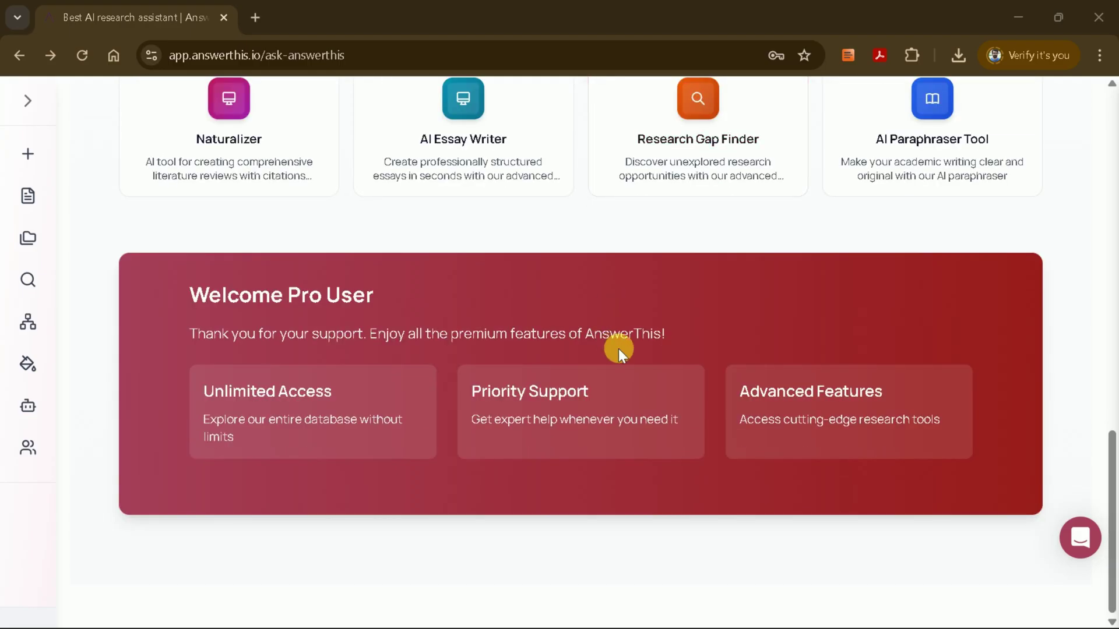
{"action": "scroll", "coordinate": [589, 356], "scroll_direction": "up", "scroll_amount": 5}
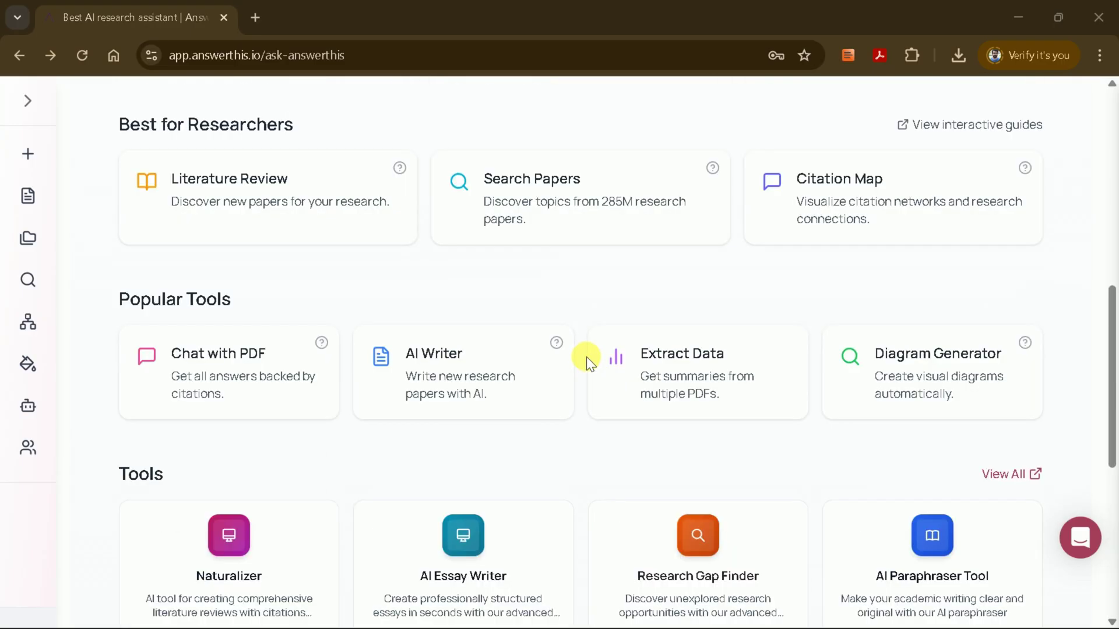
{"action": "scroll", "coordinate": [552, 378], "scroll_direction": "down", "scroll_amount": 1}
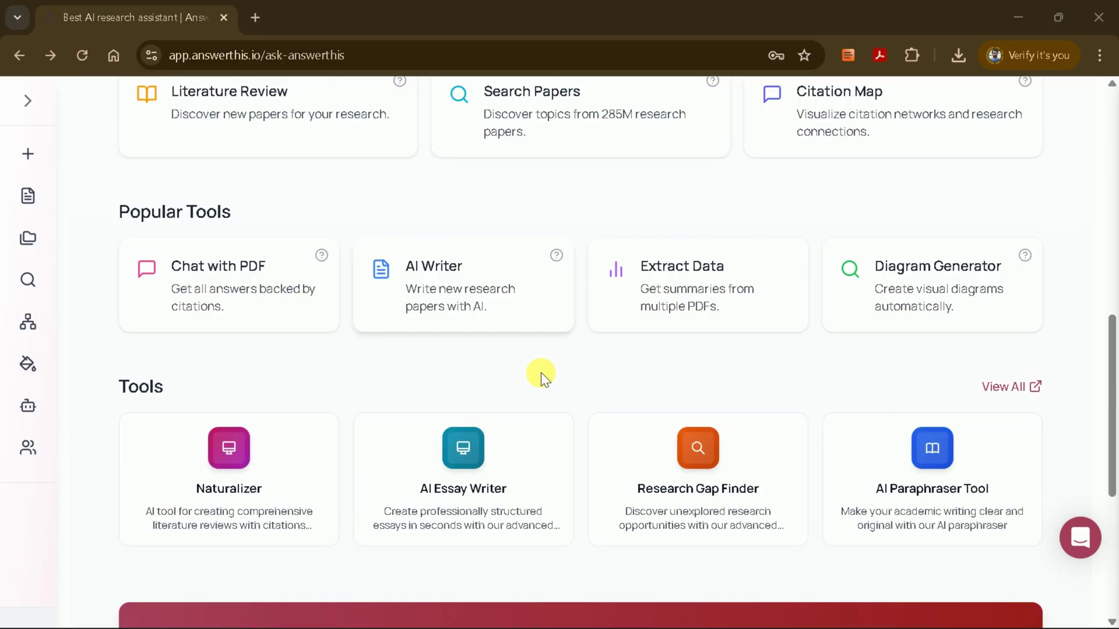
{"action": "left_click", "coordinate": [692, 455]}
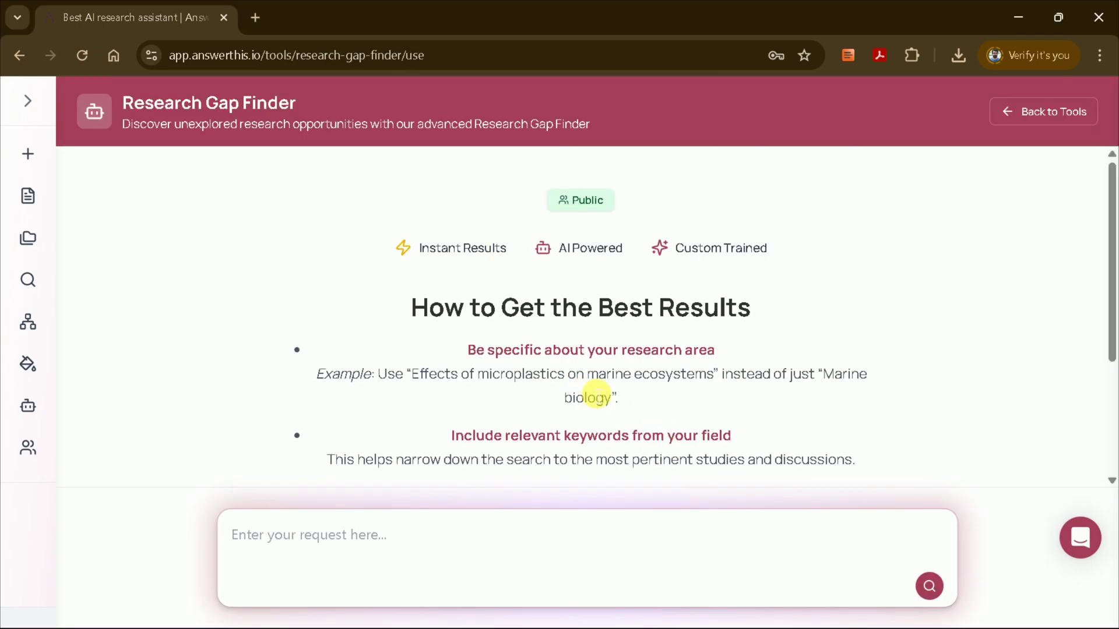
Step: Paste the question on how microplastics impact marine biodiversity and ecosystem functioning, highlighting its key terms
{"action": "scroll", "coordinate": [548, 317], "scroll_direction": "down", "scroll_amount": 1}
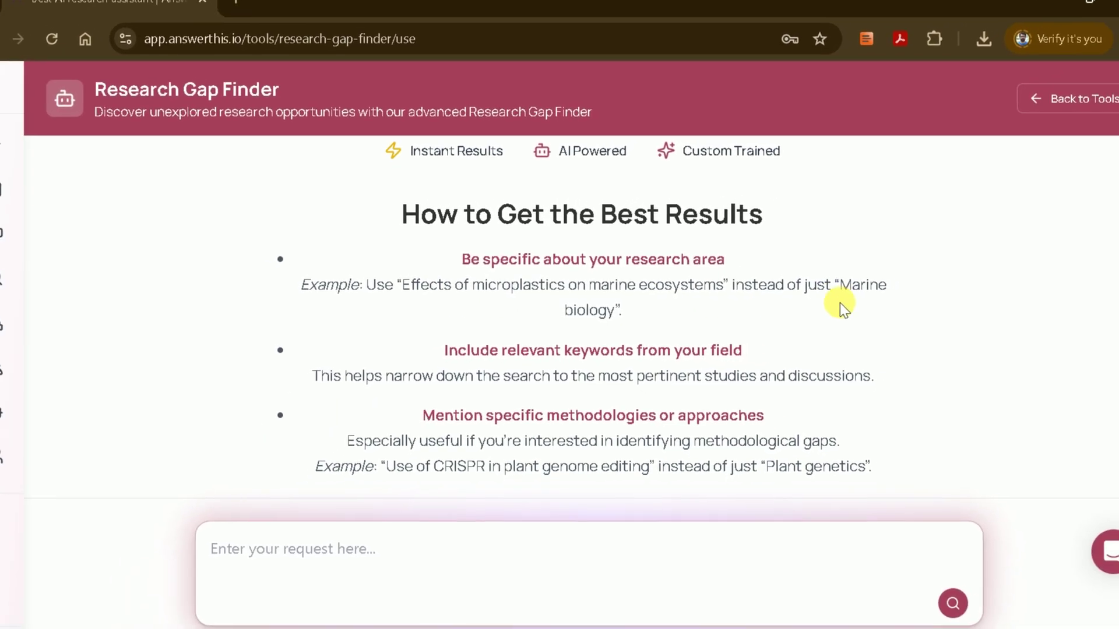
{"action": "scroll", "coordinate": [392, 336], "scroll_direction": "down", "scroll_amount": 1}
{"action": "left_click", "coordinate": [289, 557]}
{"action": "type", "text": "How do microplastics impact the biodiversity and functioning of marine ecosystems?"}
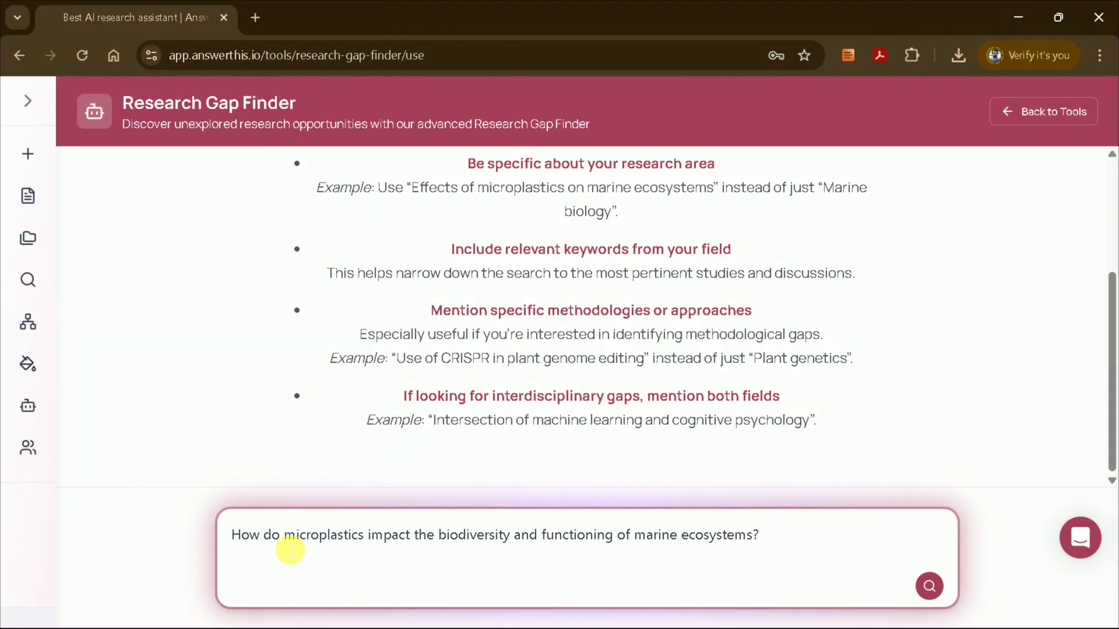
{"action": "left_click_drag", "start_coordinate": [287, 547], "coordinate": [411, 548]}
{"action": "left_click", "coordinate": [417, 550]}
{"action": "double_click", "coordinate": [495, 553]}
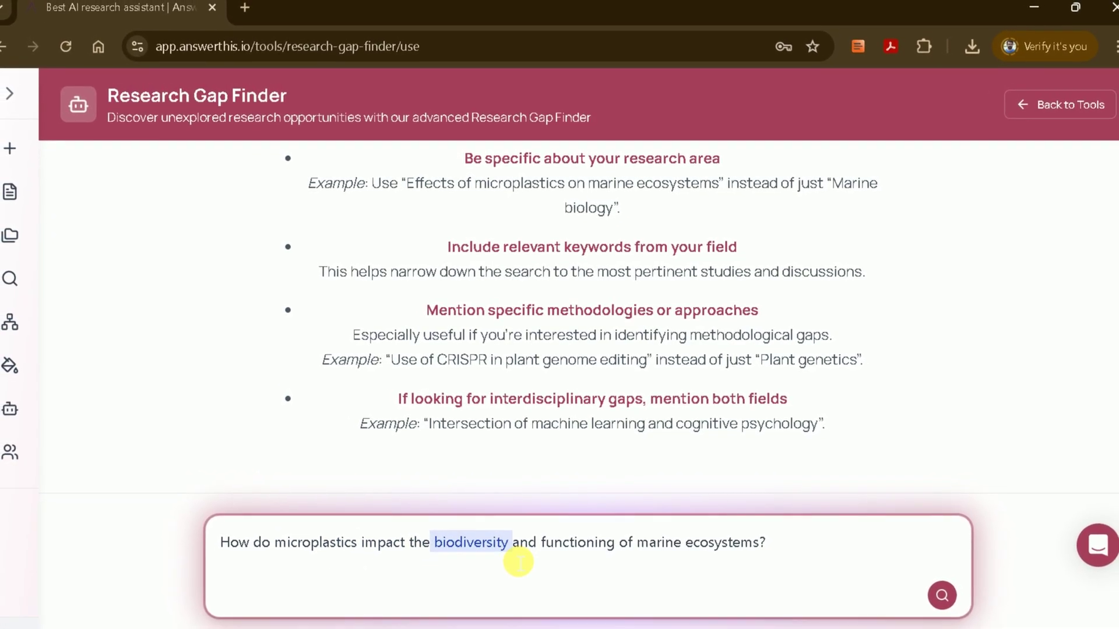
{"action": "left_click", "coordinate": [520, 557]}
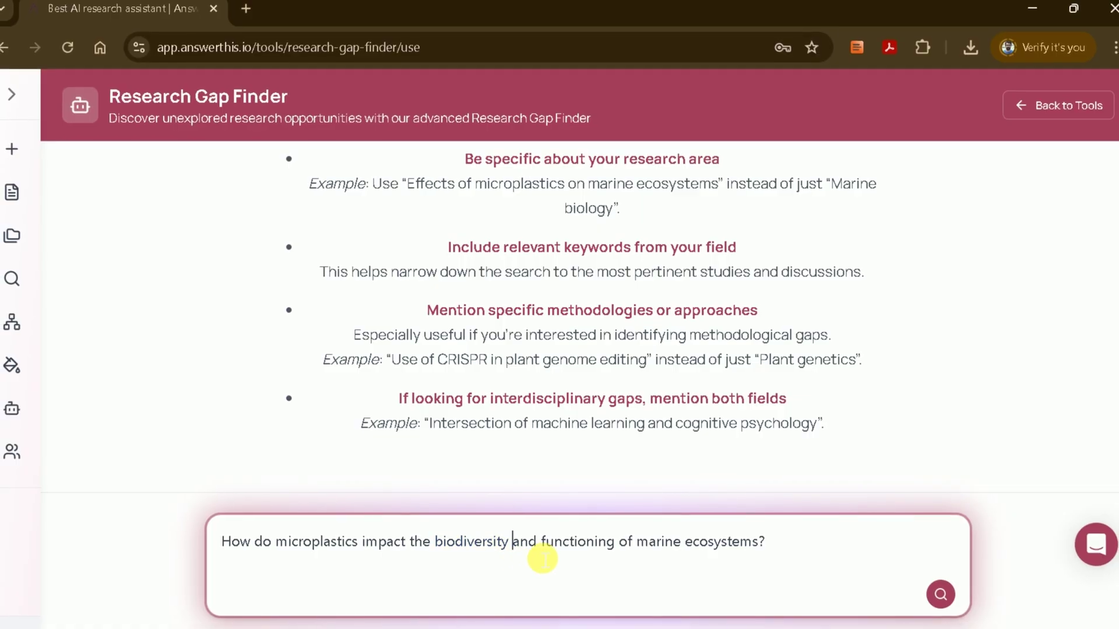
{"action": "left_click_drag", "start_coordinate": [543, 558], "coordinate": [761, 557]}
Step: Submit the microplastics question and review the answer's 'Physical and Biological Impacts on Marine Organisms' point
{"action": "left_click", "coordinate": [935, 590]}
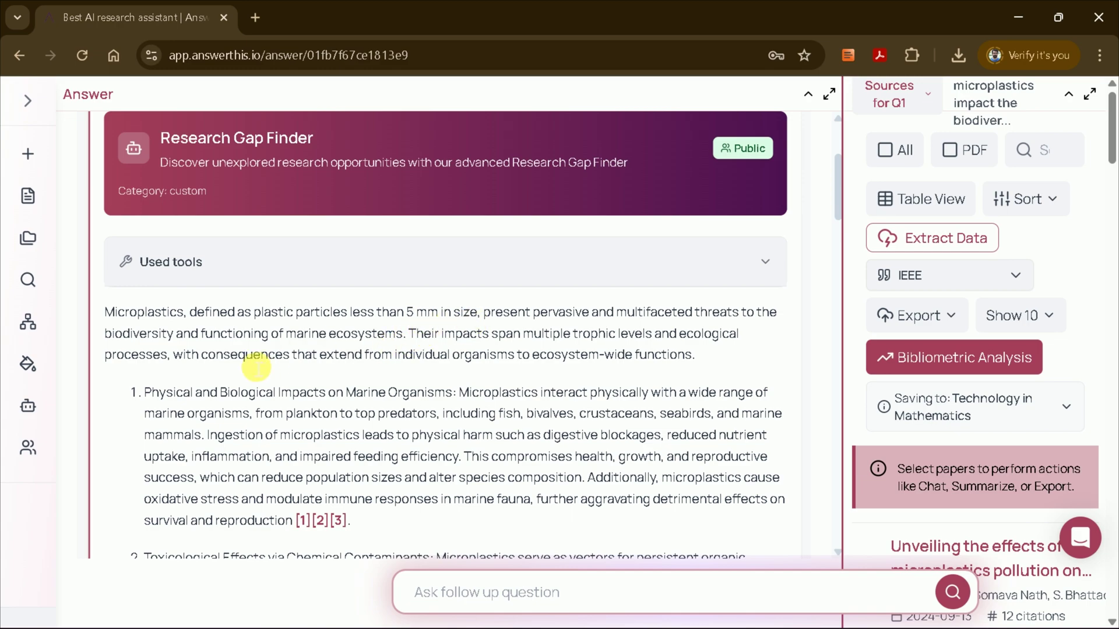
{"action": "scroll", "coordinate": [527, 368], "scroll_direction": "down", "scroll_amount": 2}
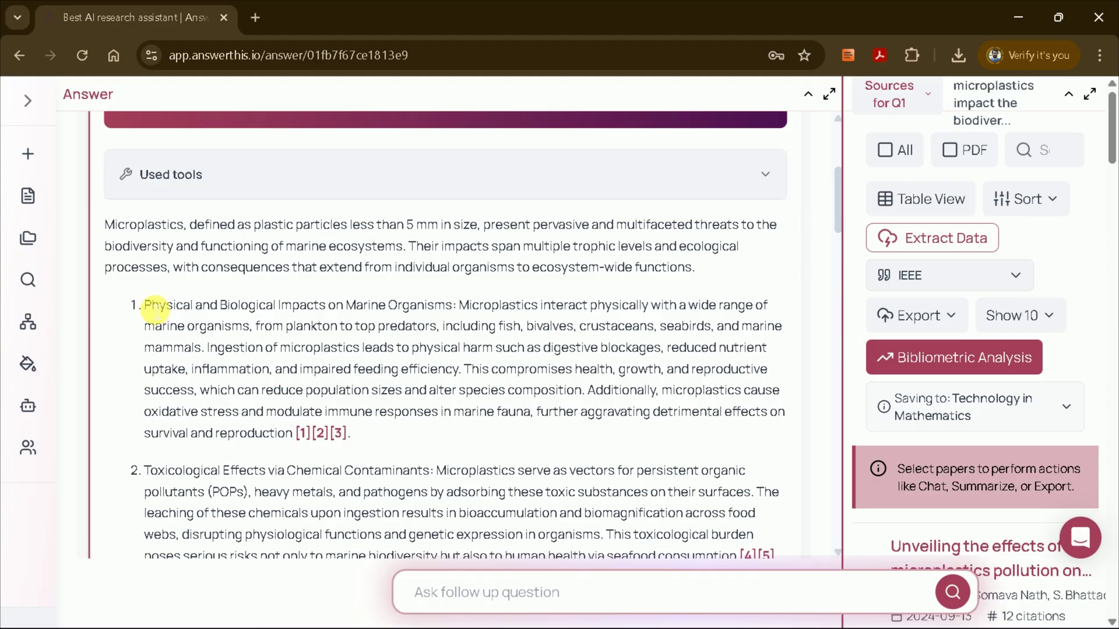
{"action": "left_click_drag", "start_coordinate": [155, 309], "coordinate": [458, 315]}
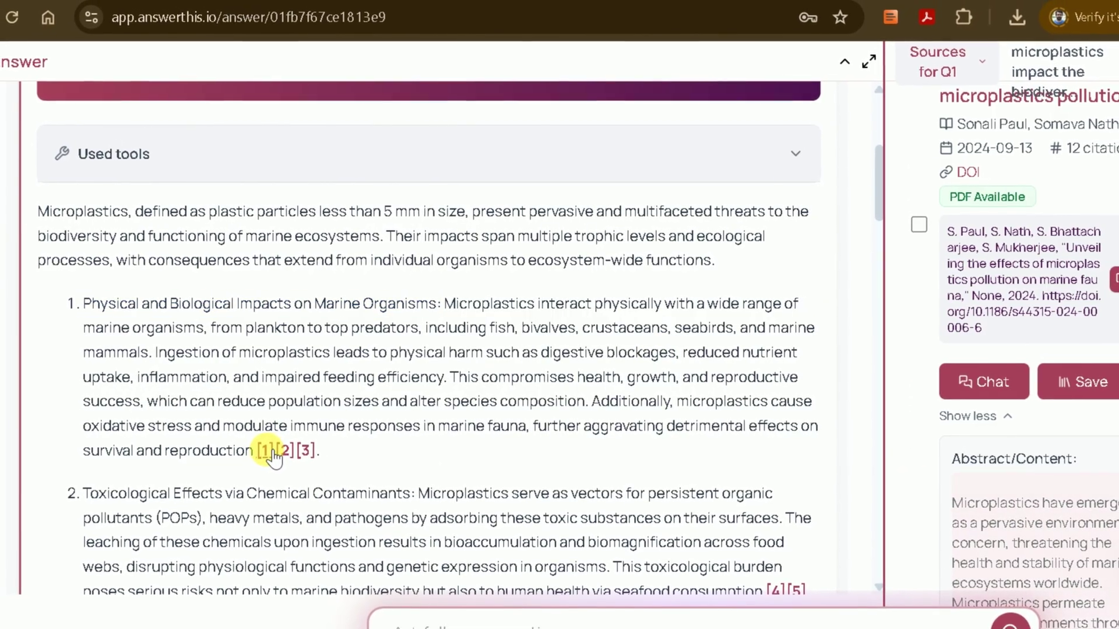
Step: Show the paper behind citation [3] and read through the answer's following points
{"action": "left_click", "coordinate": [312, 447]}
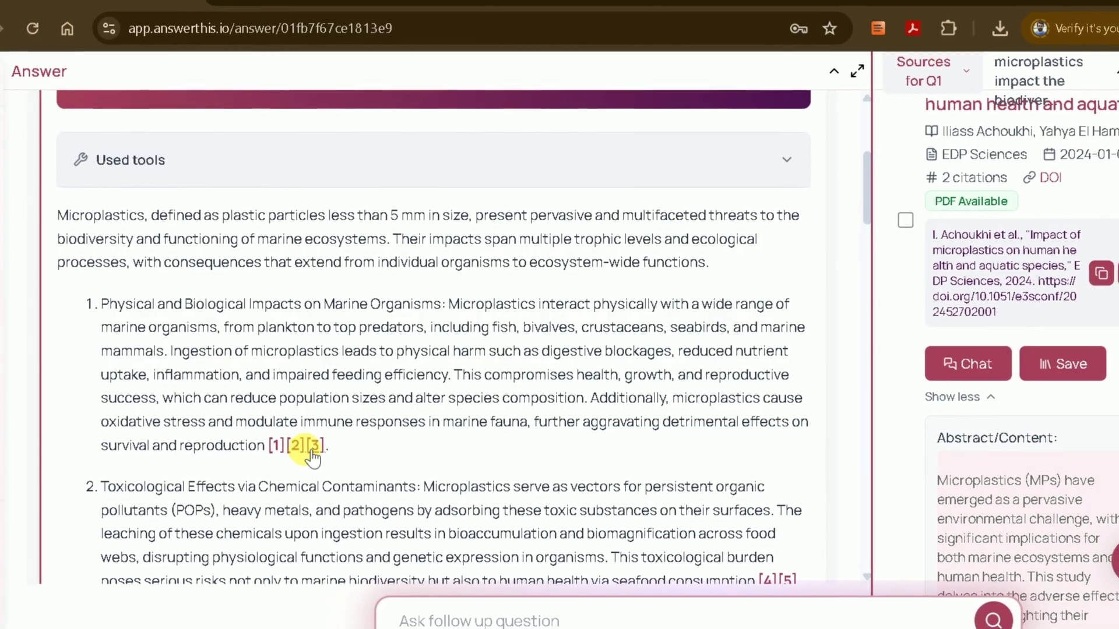
{"action": "scroll", "coordinate": [312, 403], "scroll_direction": "down", "scroll_amount": 2}
{"action": "scroll", "coordinate": [311, 388], "scroll_direction": "down", "scroll_amount": 2}
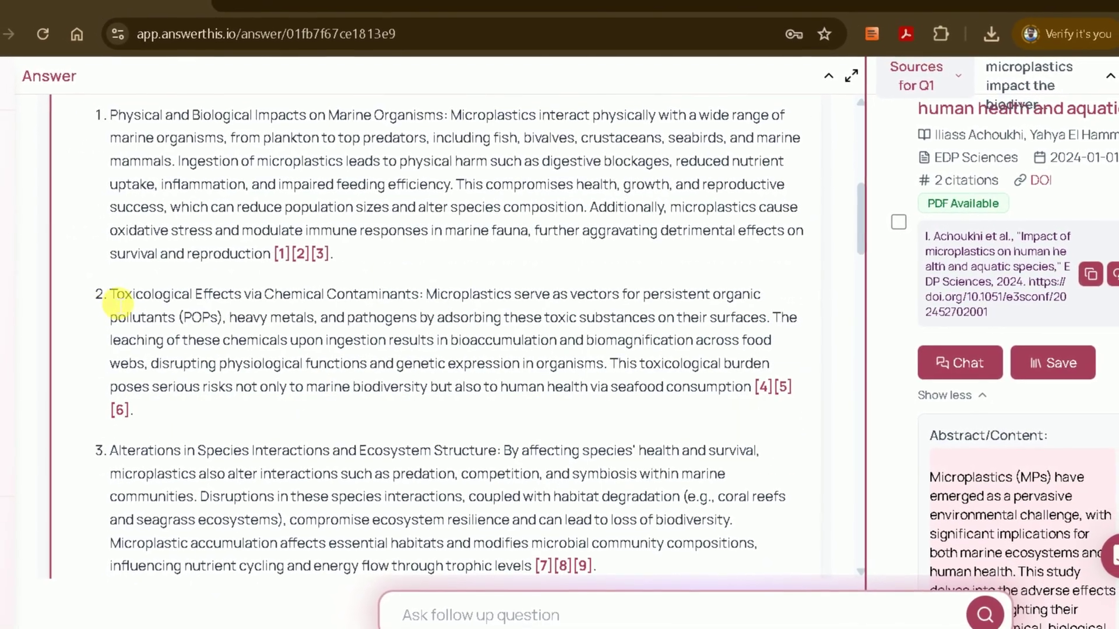
{"action": "left_click_drag", "start_coordinate": [111, 294], "coordinate": [432, 302]}
{"action": "left_click", "coordinate": [436, 298]}
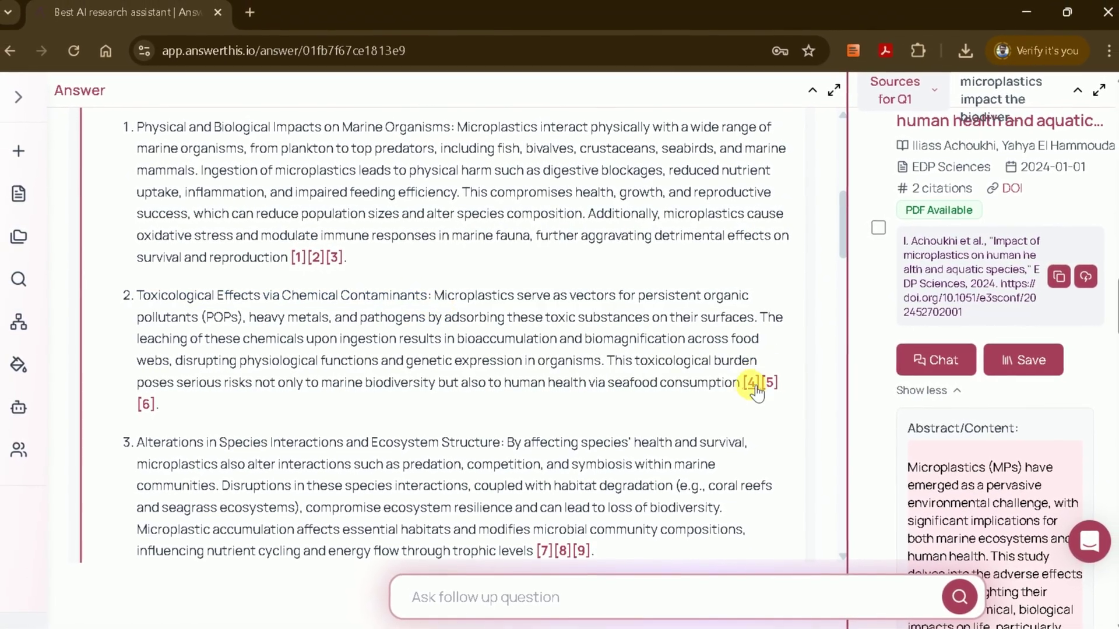
{"action": "scroll", "coordinate": [288, 358], "scroll_direction": "down", "scroll_amount": 5}
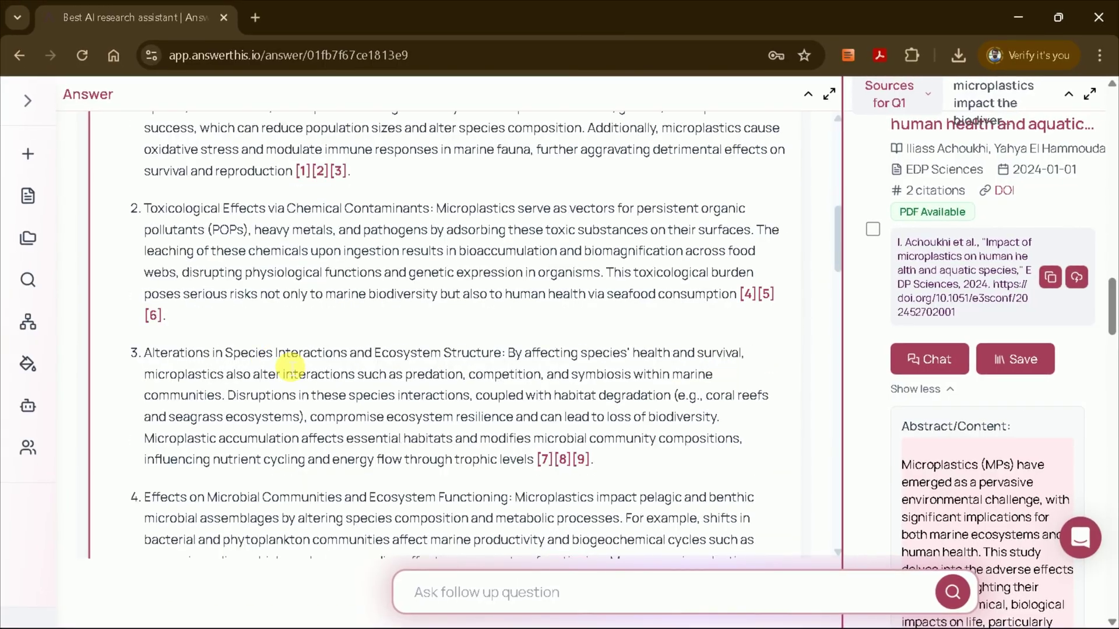
{"action": "left_click_drag", "start_coordinate": [139, 233], "coordinate": [539, 251]}
{"action": "scroll", "coordinate": [531, 302], "scroll_direction": "down", "scroll_amount": 5}
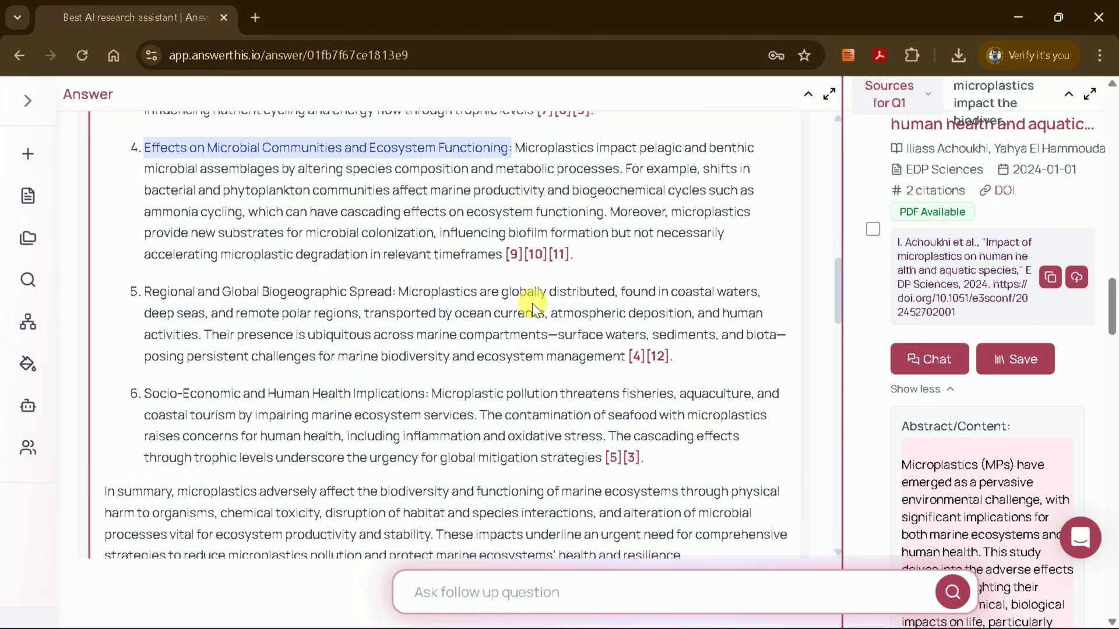
{"action": "scroll", "coordinate": [520, 305], "scroll_direction": "up", "scroll_amount": 3}
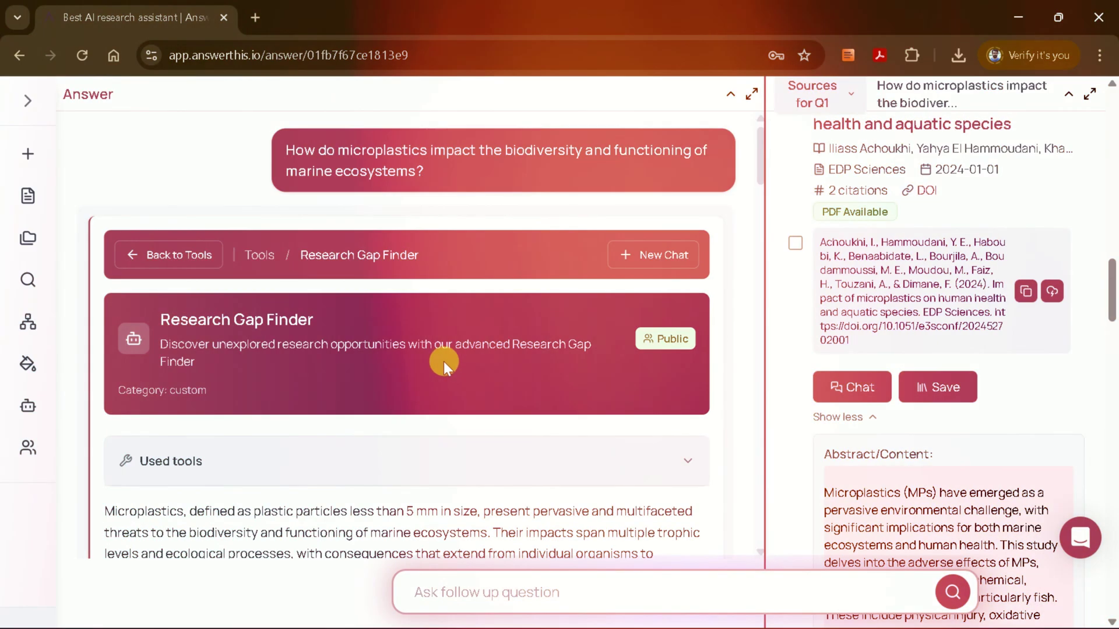
{"action": "scroll", "coordinate": [442, 362], "scroll_direction": "down", "scroll_amount": 4}
{"action": "scroll", "coordinate": [454, 455], "scroll_direction": "down", "scroll_amount": 3}
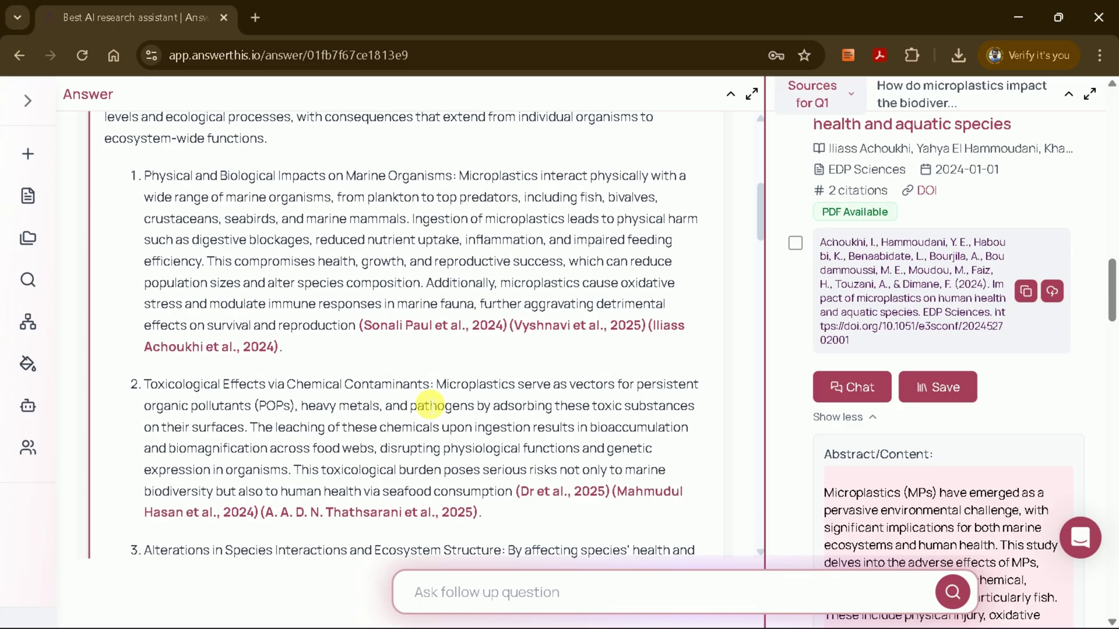
Step: Show the paper behind the first author-year citation and highlight its summary sentence
{"action": "left_click", "coordinate": [424, 326]}
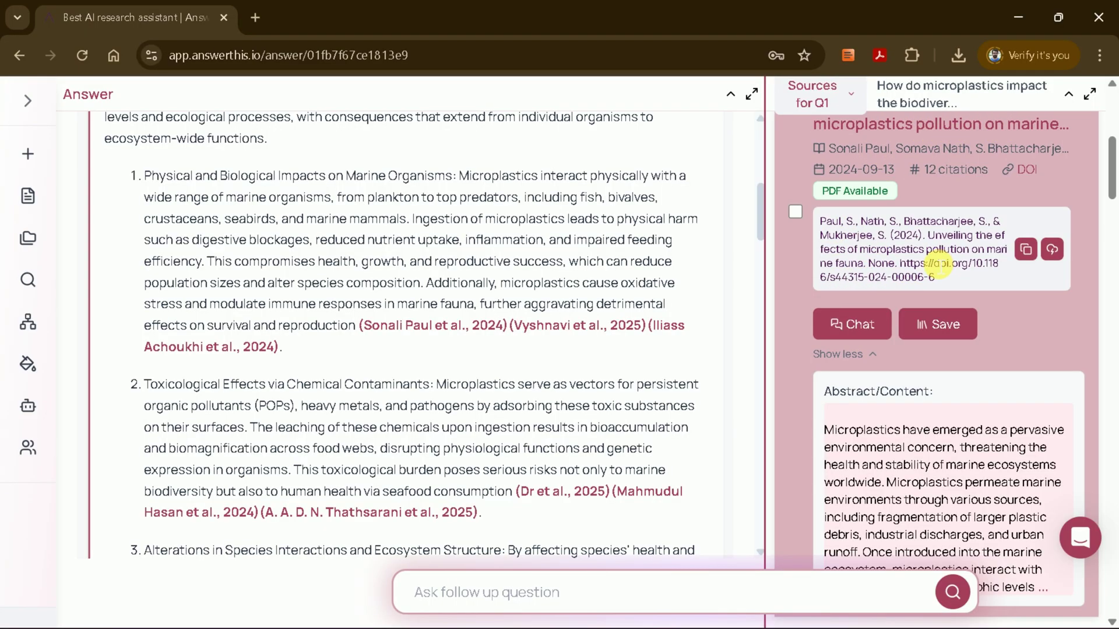
{"action": "scroll", "coordinate": [936, 267], "scroll_direction": "down", "scroll_amount": 2}
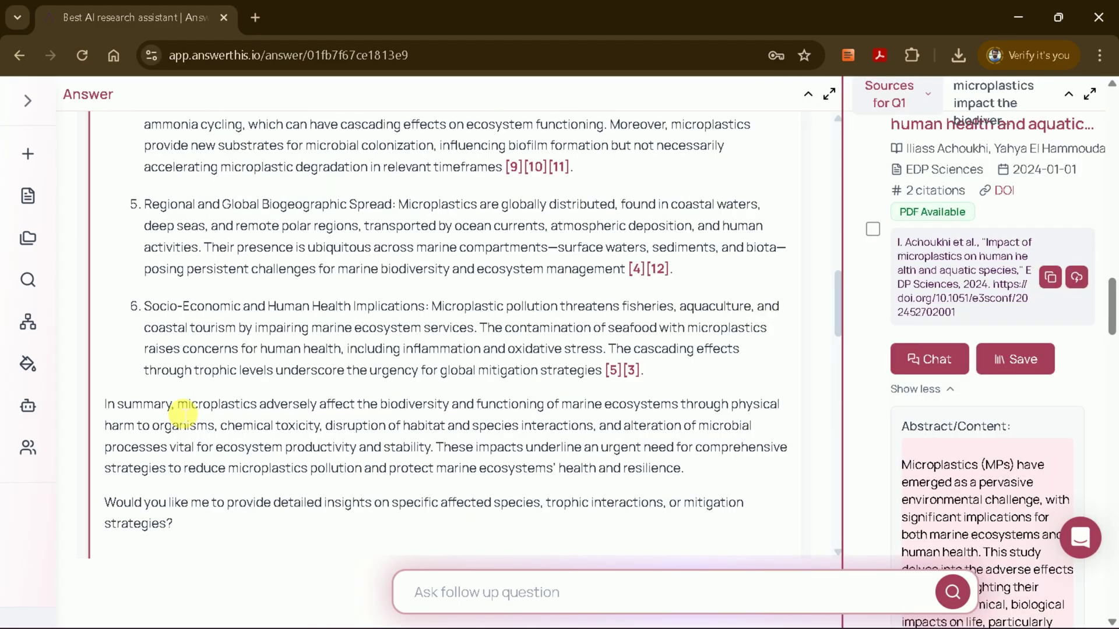
{"action": "left_click_drag", "start_coordinate": [179, 408], "coordinate": [284, 413]}
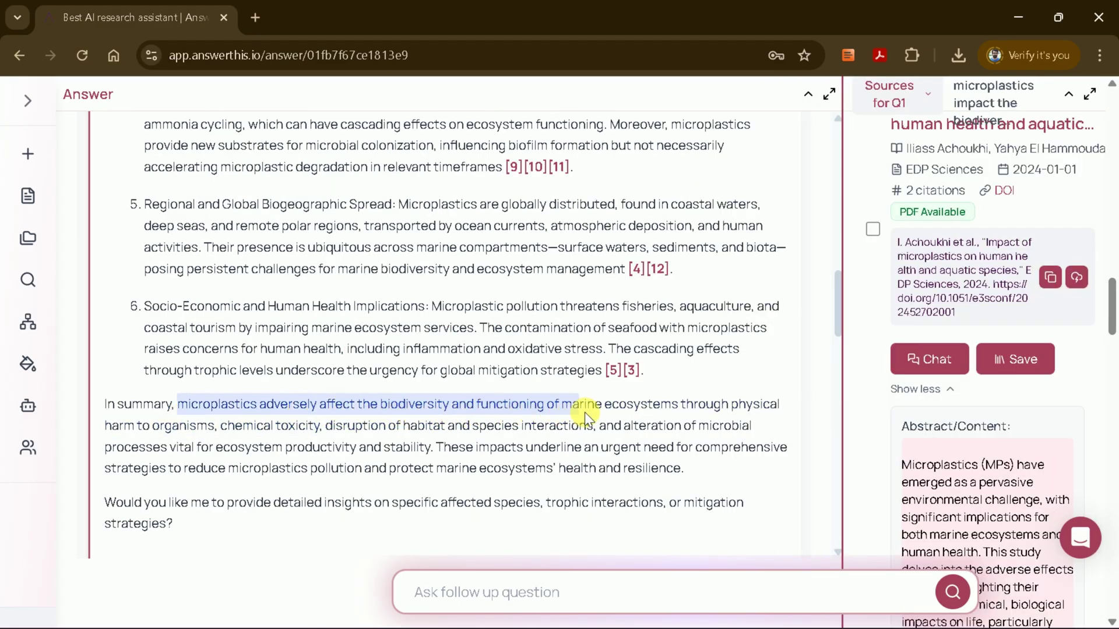
{"action": "left_click_drag", "start_coordinate": [585, 411], "coordinate": [788, 408]}
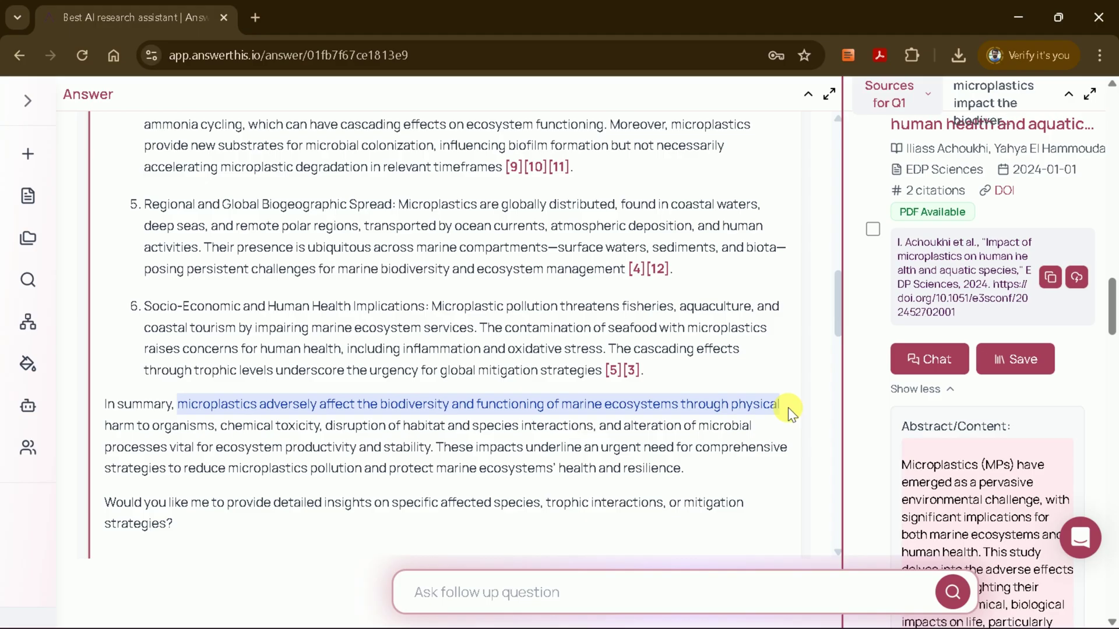
{"action": "left_click", "coordinate": [659, 368]}
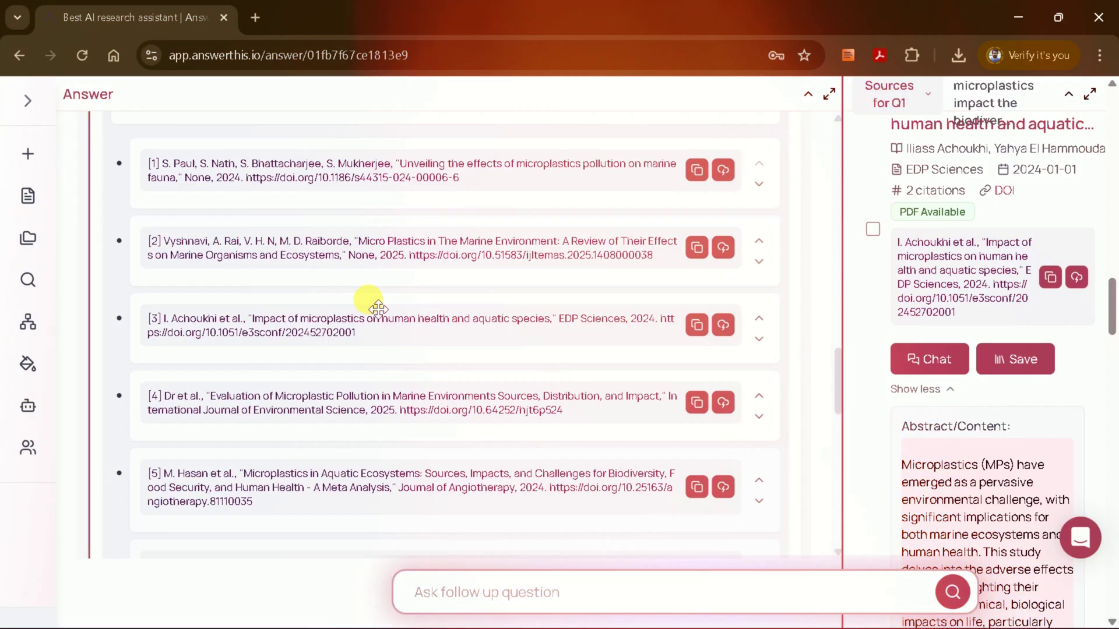
Step: Switch the answer's citation style to APA and review the reformatted references
{"action": "scroll", "coordinate": [400, 310], "scroll_direction": "up", "scroll_amount": 5}
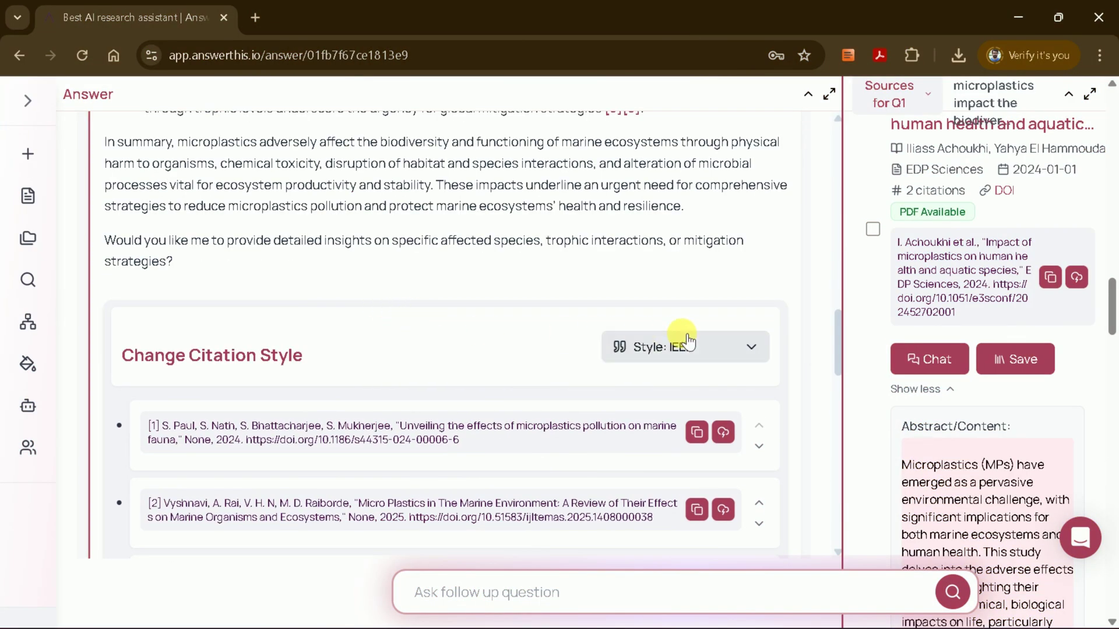
{"action": "left_click", "coordinate": [721, 335]}
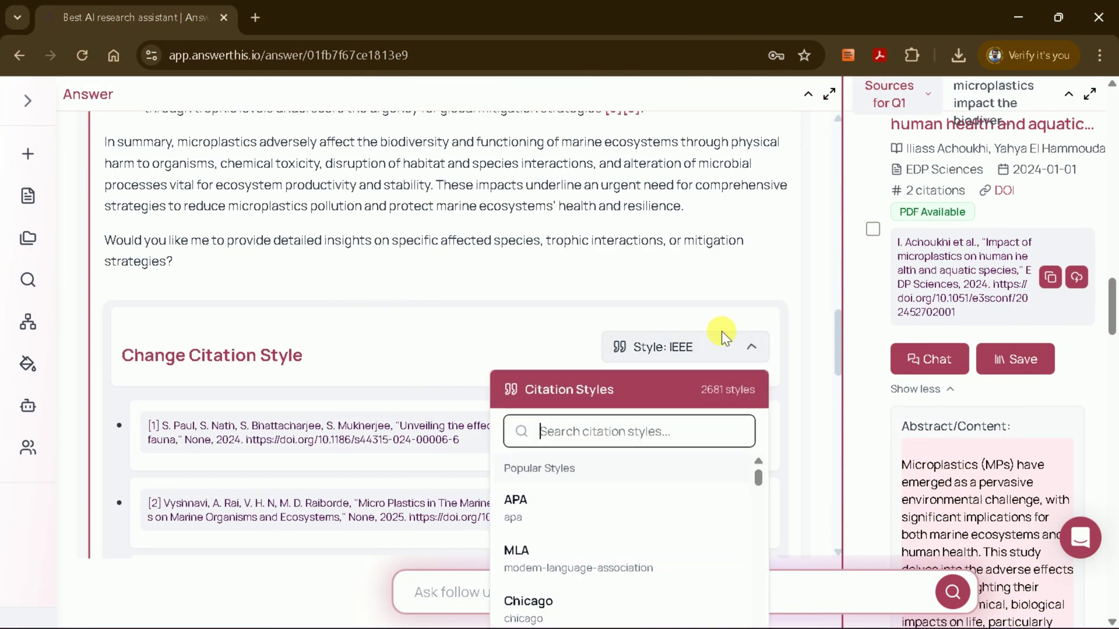
{"action": "left_click", "coordinate": [564, 500]}
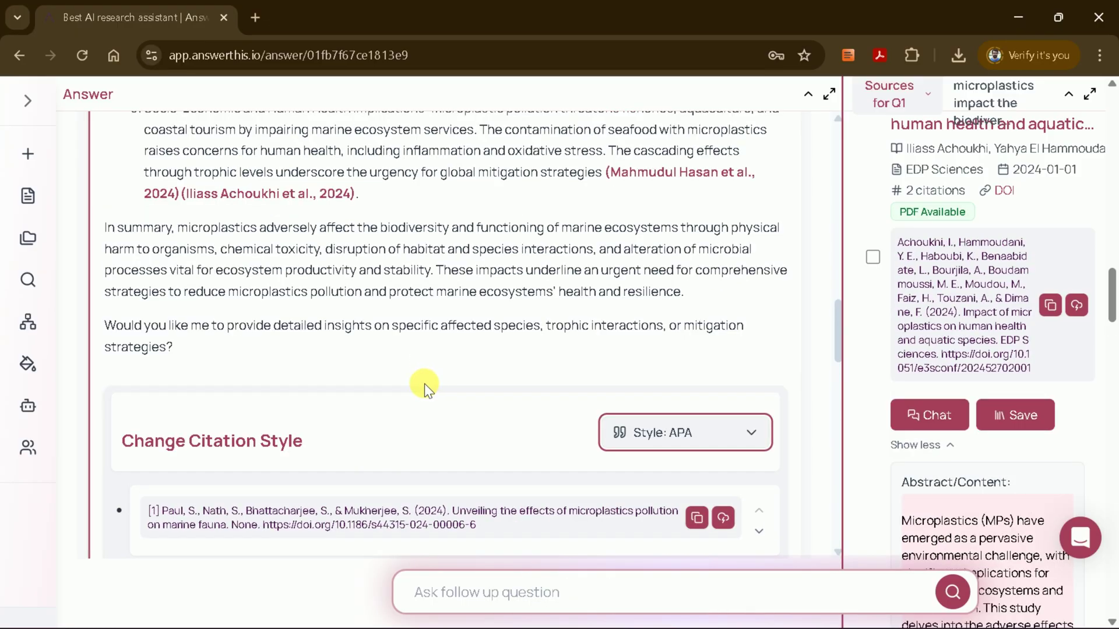
{"action": "scroll", "coordinate": [425, 385], "scroll_direction": "up", "scroll_amount": 4}
{"action": "scroll", "coordinate": [276, 226], "scroll_direction": "up", "scroll_amount": 10}
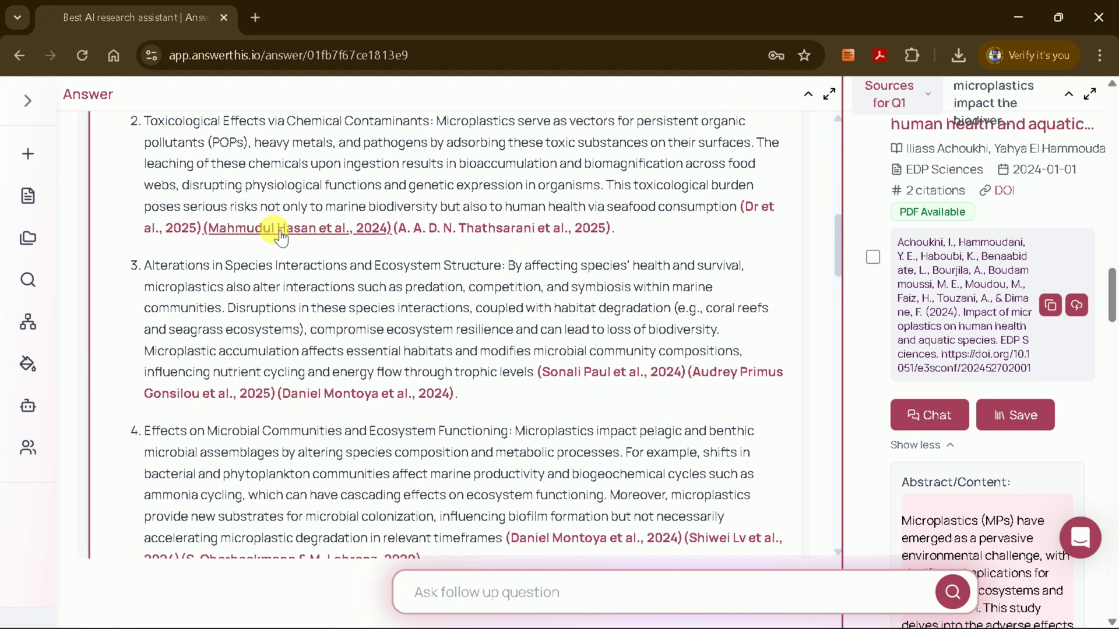
{"action": "scroll", "coordinate": [422, 426], "scroll_direction": "down", "scroll_amount": 15}
{"action": "scroll", "coordinate": [464, 390], "scroll_direction": "down", "scroll_amount": 3}
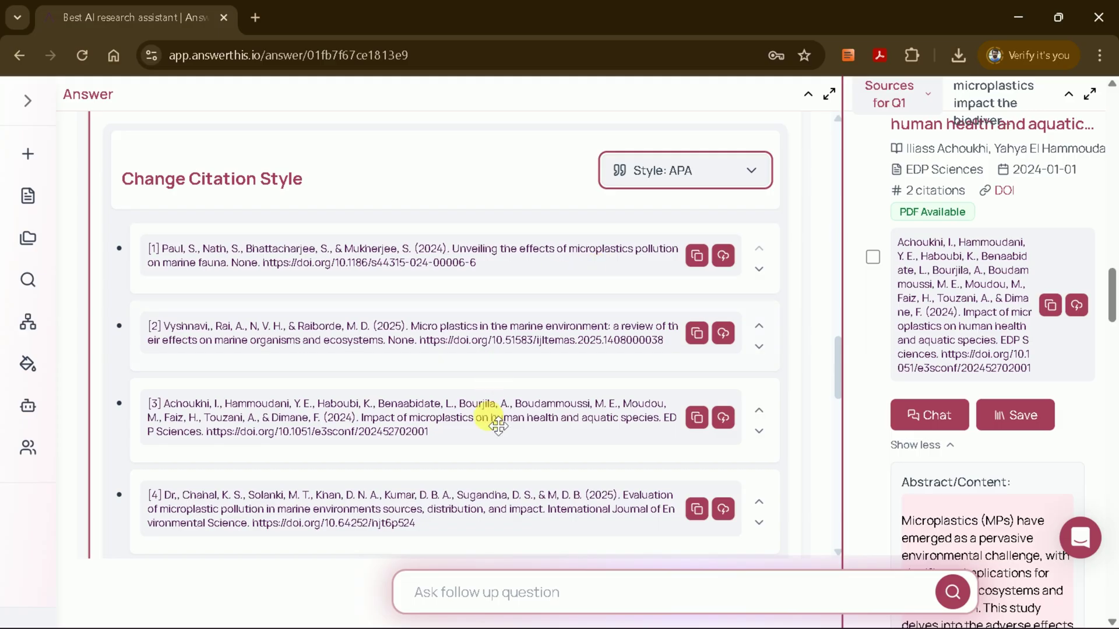
{"action": "scroll", "coordinate": [498, 442], "scroll_direction": "down", "scroll_amount": 7}
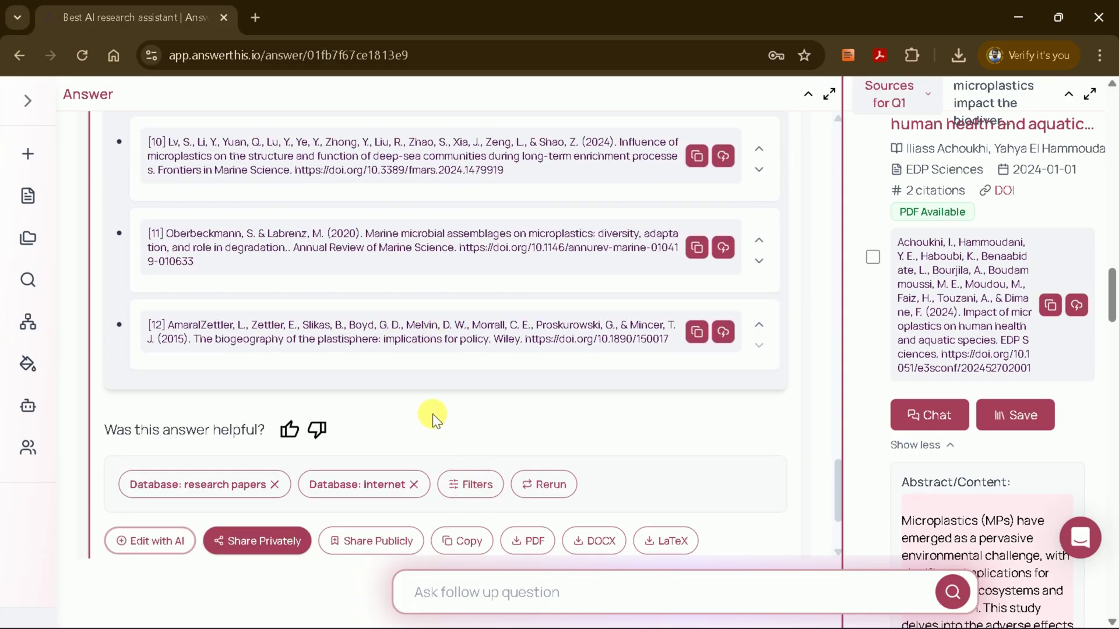
{"action": "middle_click", "coordinate": [447, 337]}
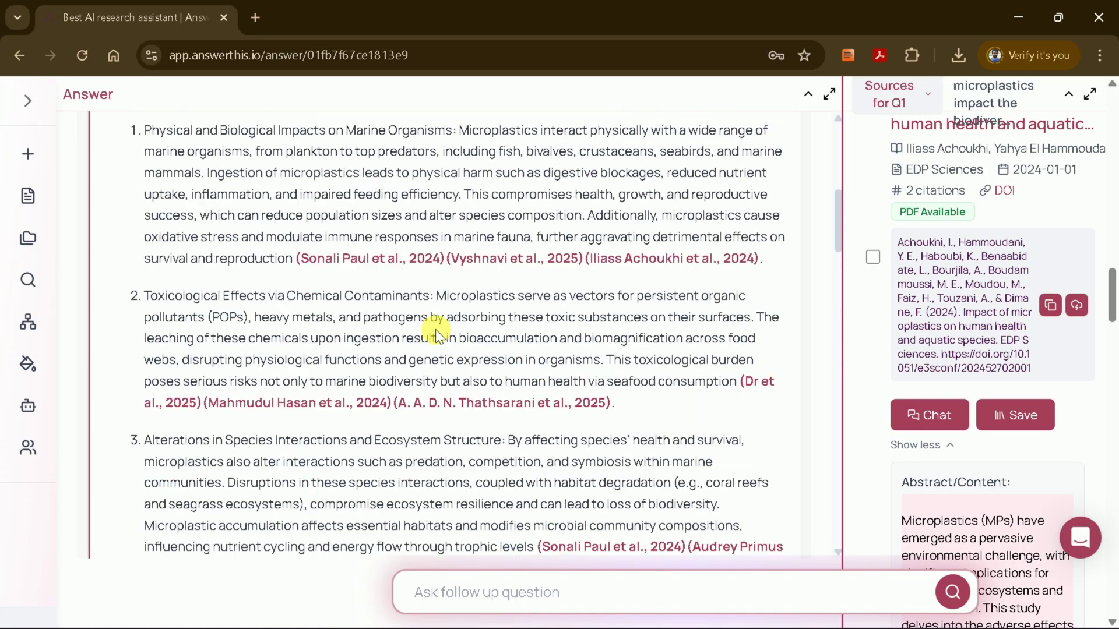
Step: Return to the main research page and open the AI Writer documents page
{"action": "key", "text": "alt+Left"}
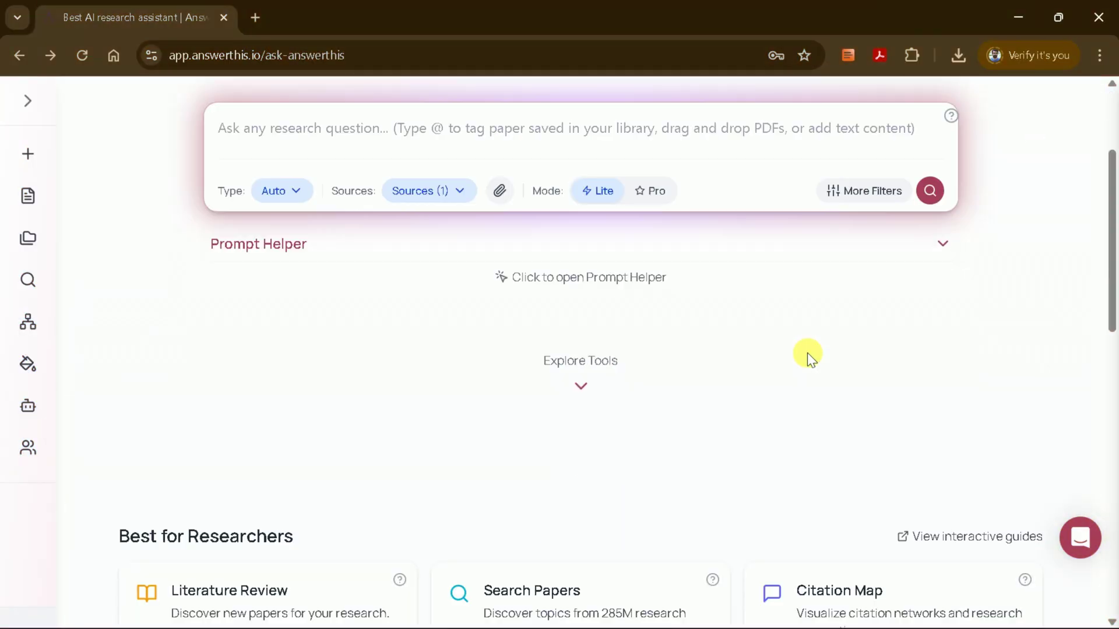
{"action": "scroll", "coordinate": [806, 355], "scroll_direction": "down", "scroll_amount": 8}
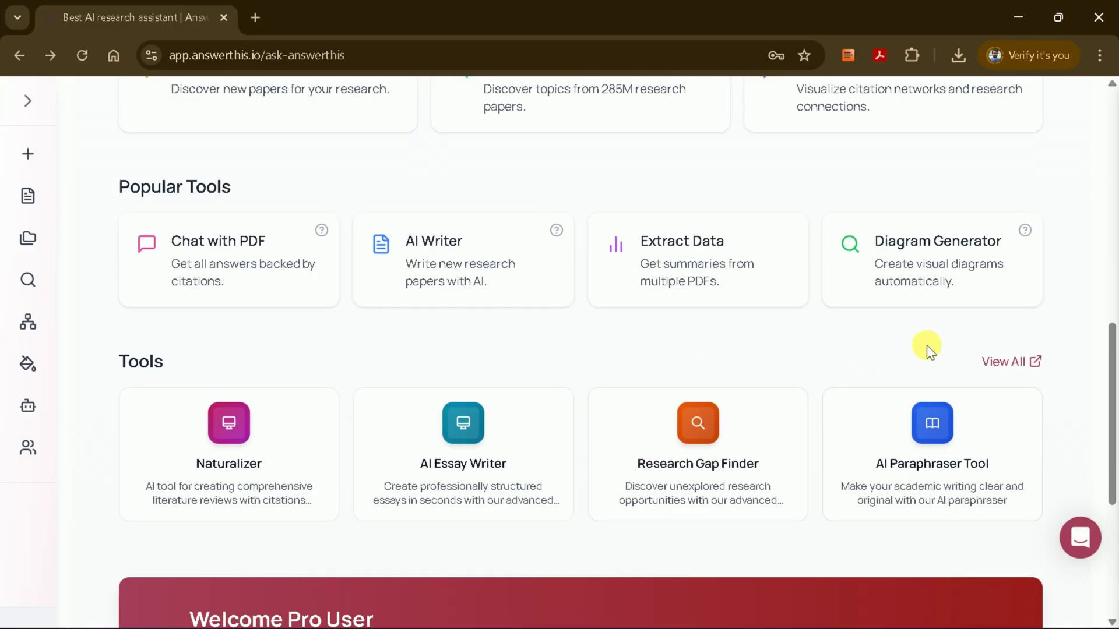
{"action": "left_click_drag", "start_coordinate": [1110, 435], "coordinate": [1109, 426]}
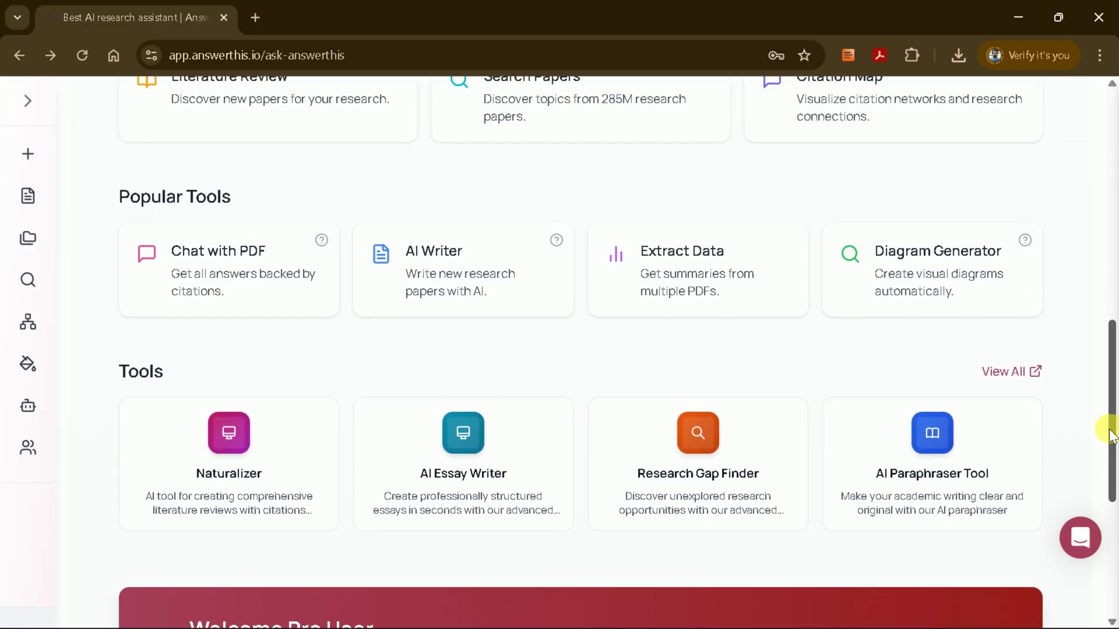
{"action": "left_click", "coordinate": [453, 267]}
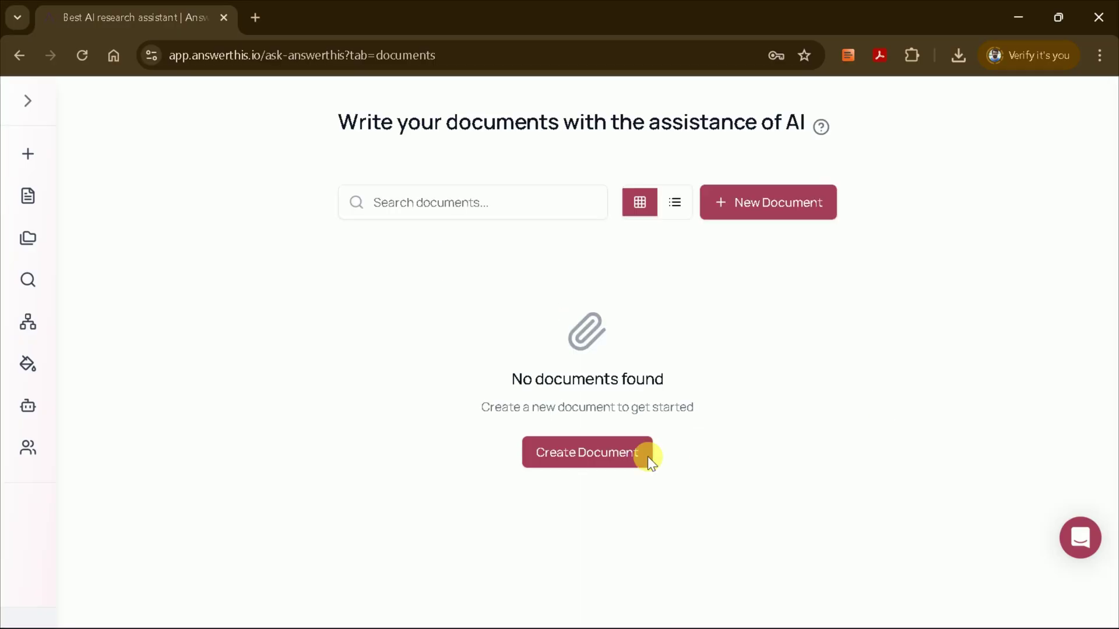
Step: Fill a new document with the microplastics question as its title and a research-summary description
{"action": "left_click", "coordinate": [562, 453]}
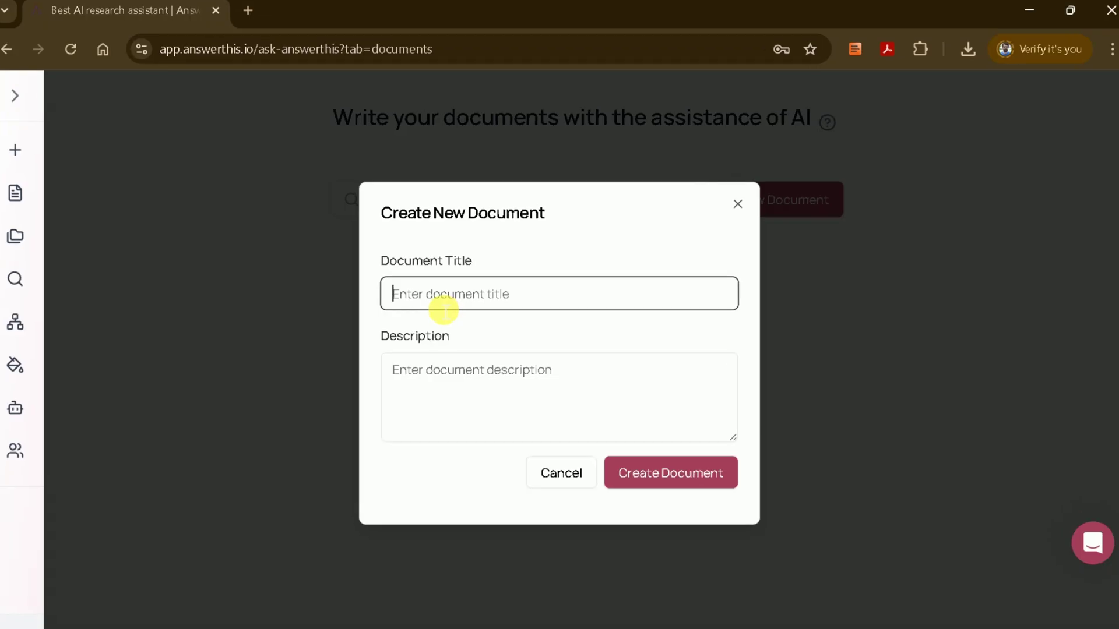
{"action": "type", "text": "How do microplastics impact the biodiversity and functioning of marine ecosystems?"}
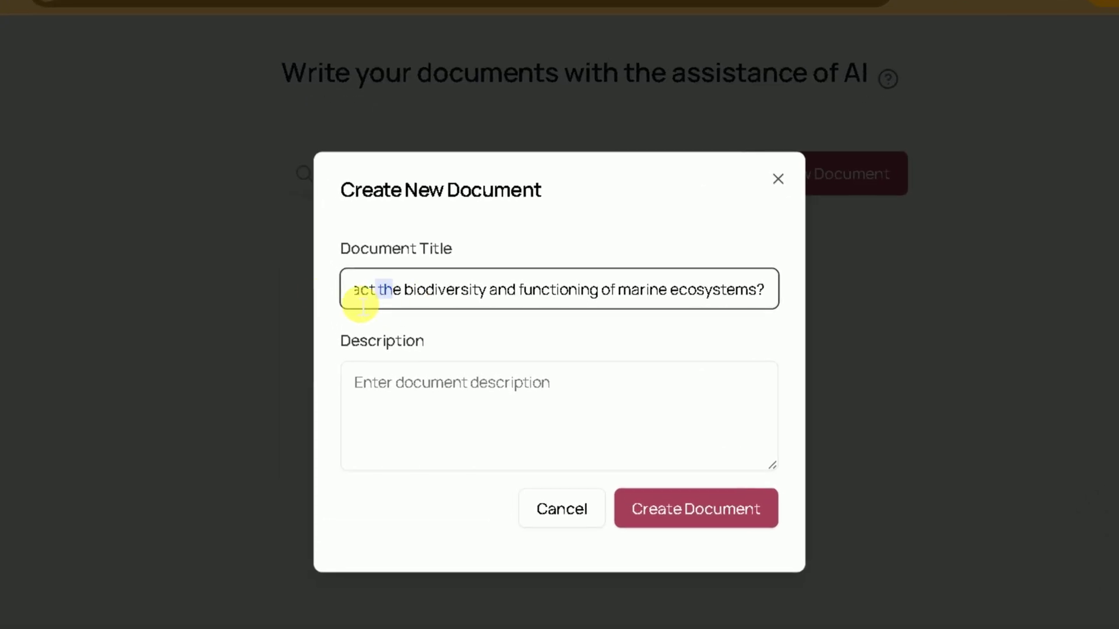
{"action": "left_click", "coordinate": [461, 310]}
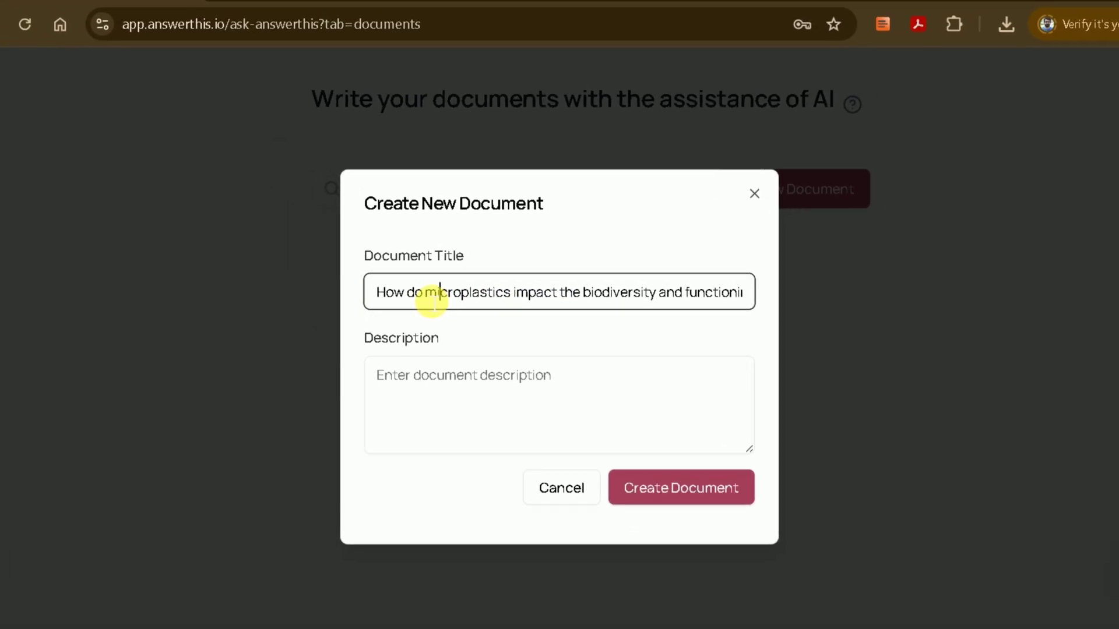
{"action": "left_click_drag", "start_coordinate": [408, 308], "coordinate": [564, 307]}
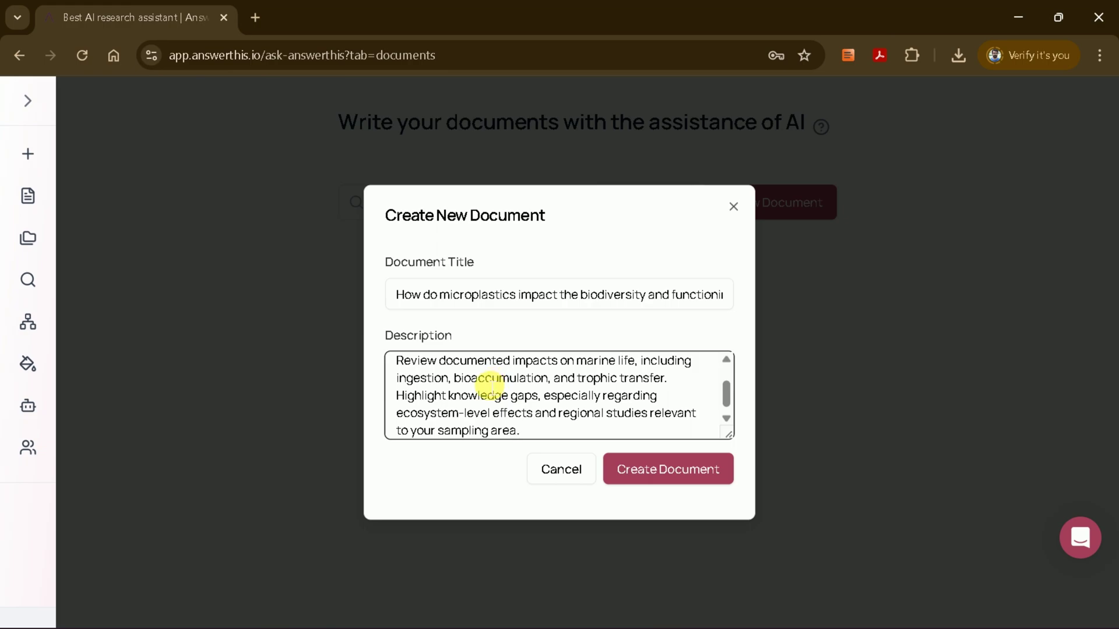
{"action": "left_click_drag", "start_coordinate": [479, 380], "coordinate": [460, 402]}
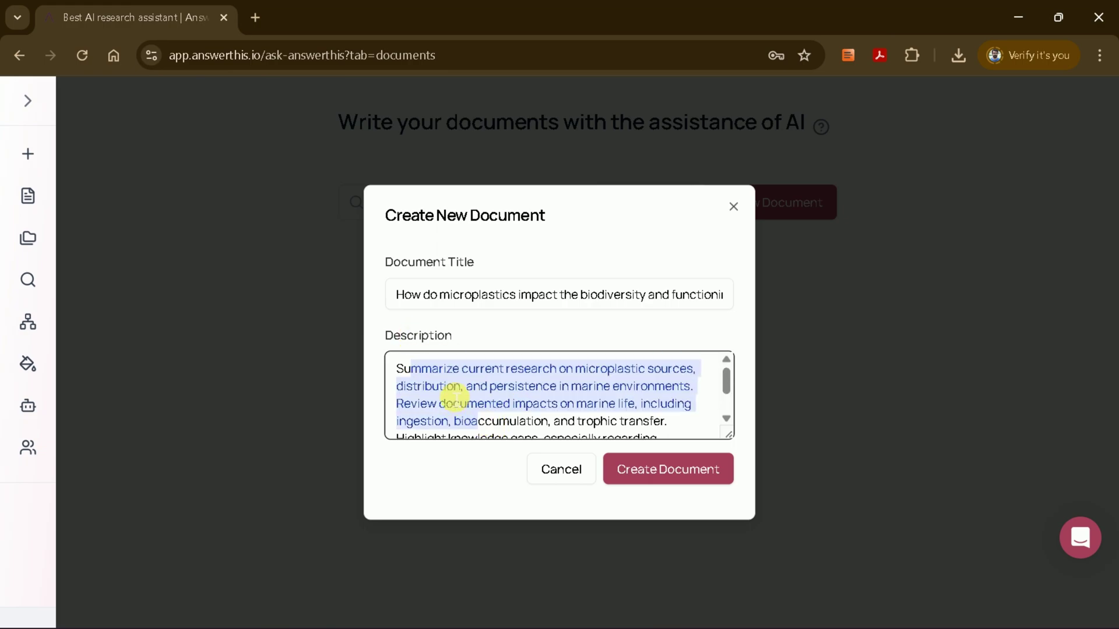
{"action": "left_click", "coordinate": [562, 422]}
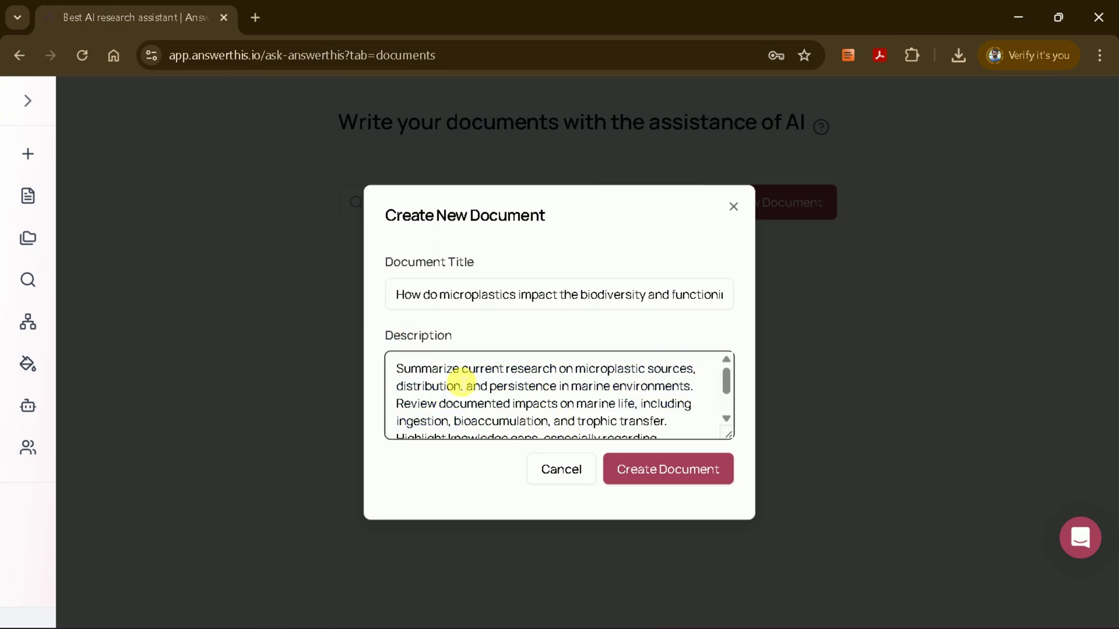
{"action": "double_click", "coordinate": [401, 369]}
{"action": "left_click_drag", "start_coordinate": [516, 379], "coordinate": [620, 381]}
{"action": "scroll", "coordinate": [429, 391], "scroll_direction": "down", "scroll_amount": 2}
{"action": "scroll", "coordinate": [541, 408], "scroll_direction": "up", "scroll_amount": 2}
Step: Create the document and reduce the outline to 4 headings, keeping 2 subheadings per heading
{"action": "left_click", "coordinate": [651, 474]}
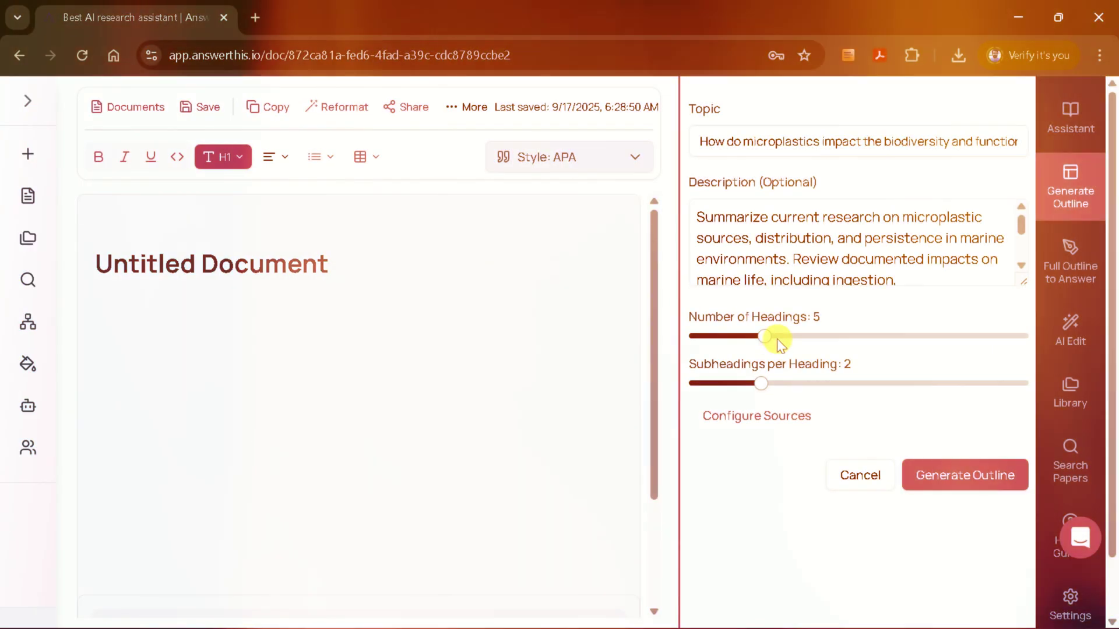
{"action": "left_click_drag", "start_coordinate": [785, 340], "coordinate": [810, 340]}
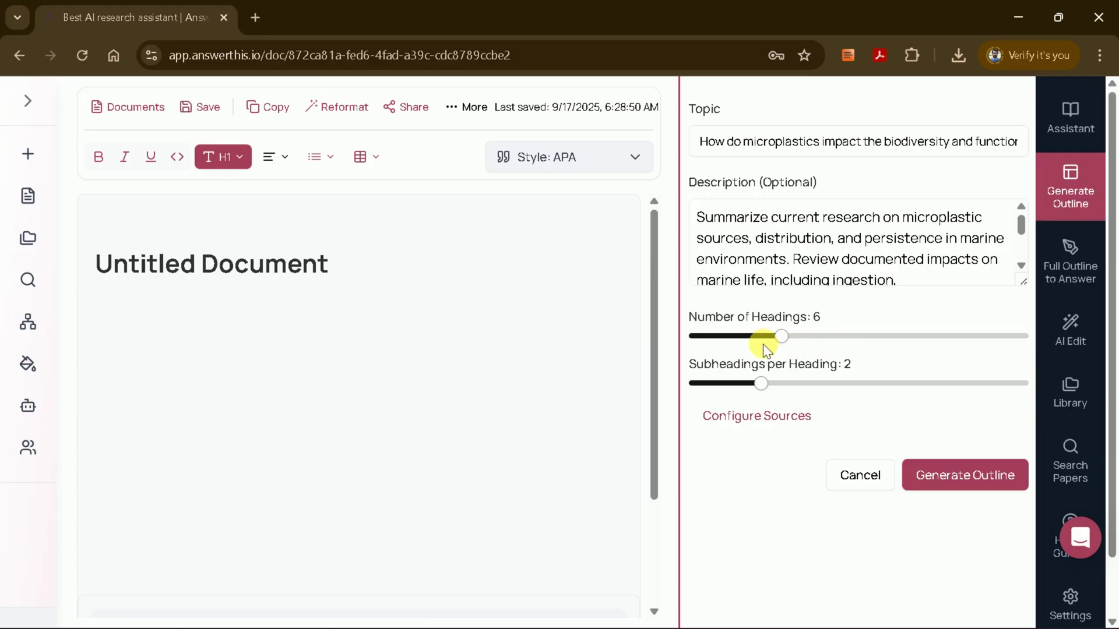
{"action": "left_click_drag", "start_coordinate": [804, 343], "coordinate": [743, 347]}
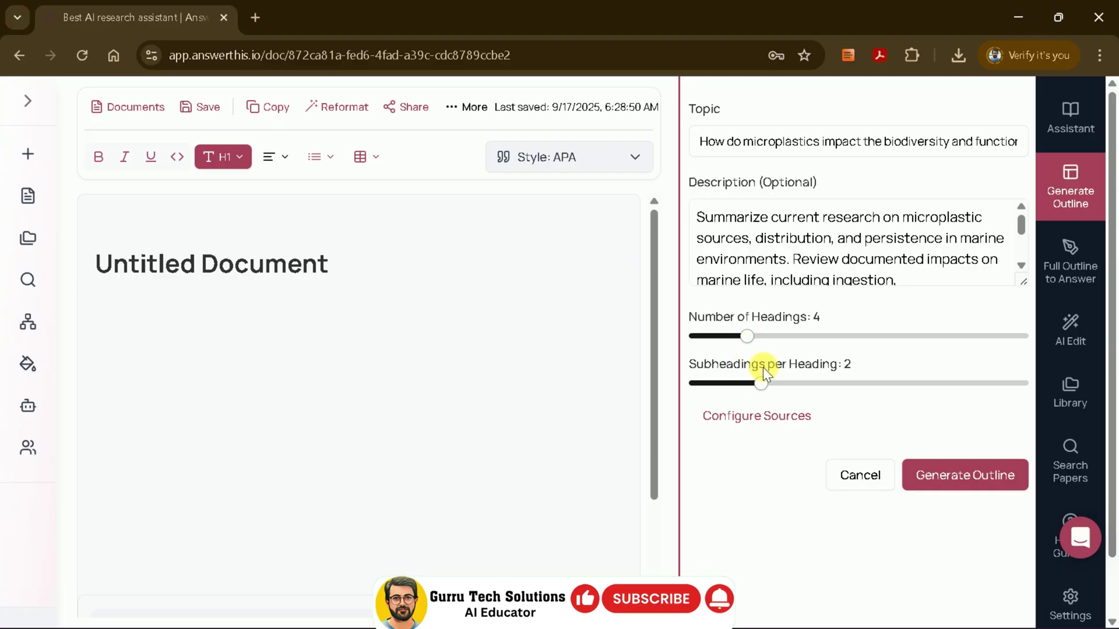
{"action": "left_click_drag", "start_coordinate": [805, 385], "coordinate": [826, 383]}
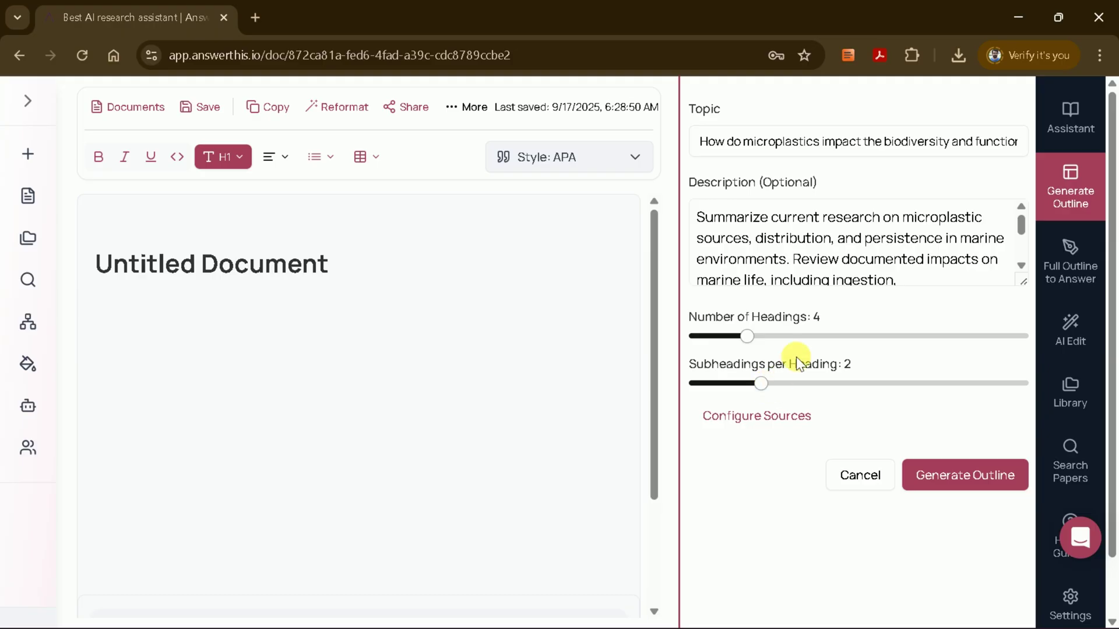
{"action": "scroll", "coordinate": [860, 334], "scroll_direction": "down", "scroll_amount": 1}
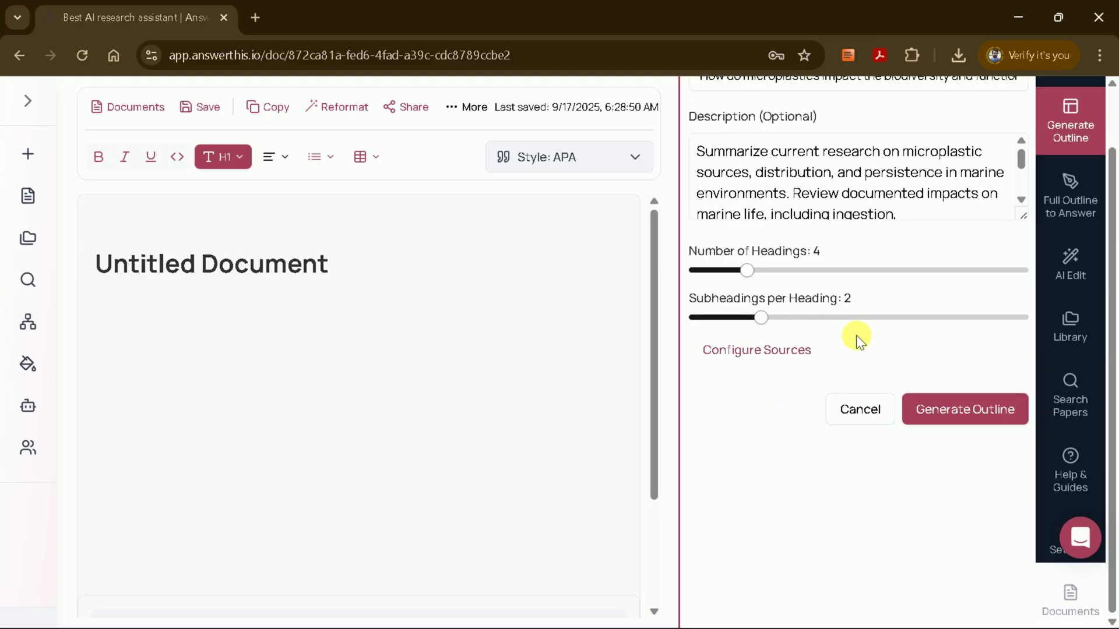
{"action": "scroll", "coordinate": [927, 332], "scroll_direction": "up", "scroll_amount": 1}
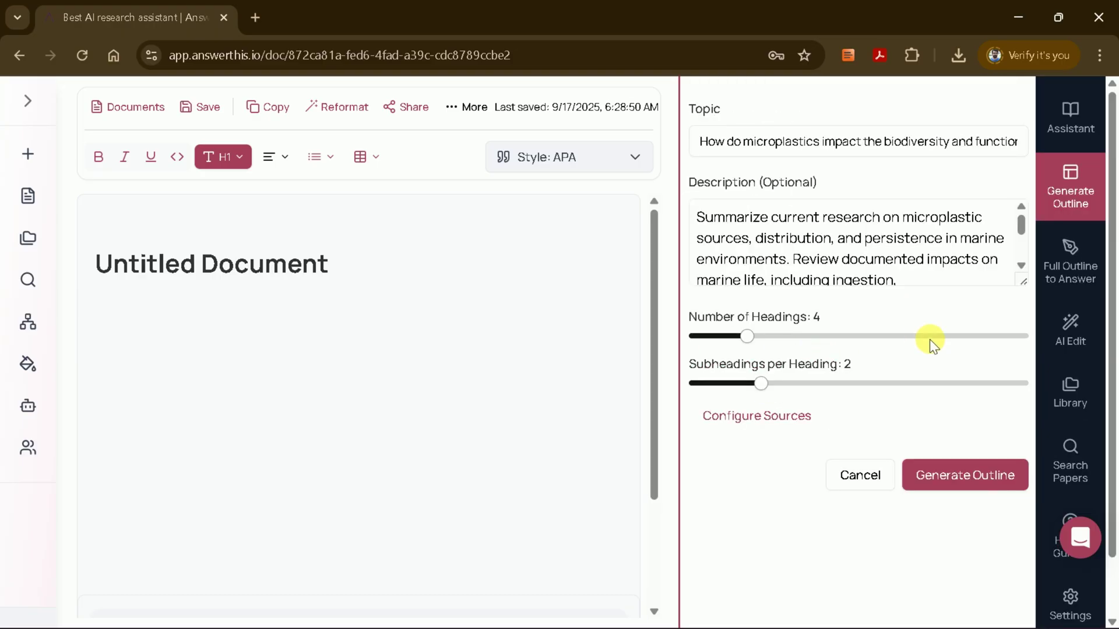
Step: Generate the outline and review the cited 'Impact of Microplastics on Marine Ecosystems' preview
{"action": "left_click", "coordinate": [947, 476]}
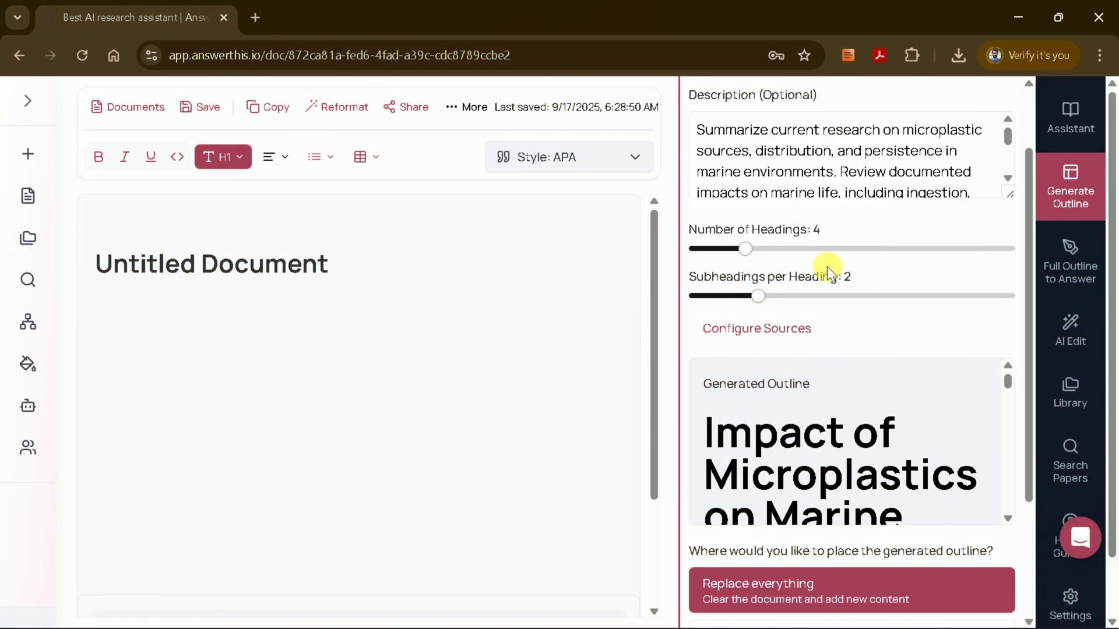
{"action": "scroll", "coordinate": [1020, 390], "scroll_direction": "down", "scroll_amount": 1}
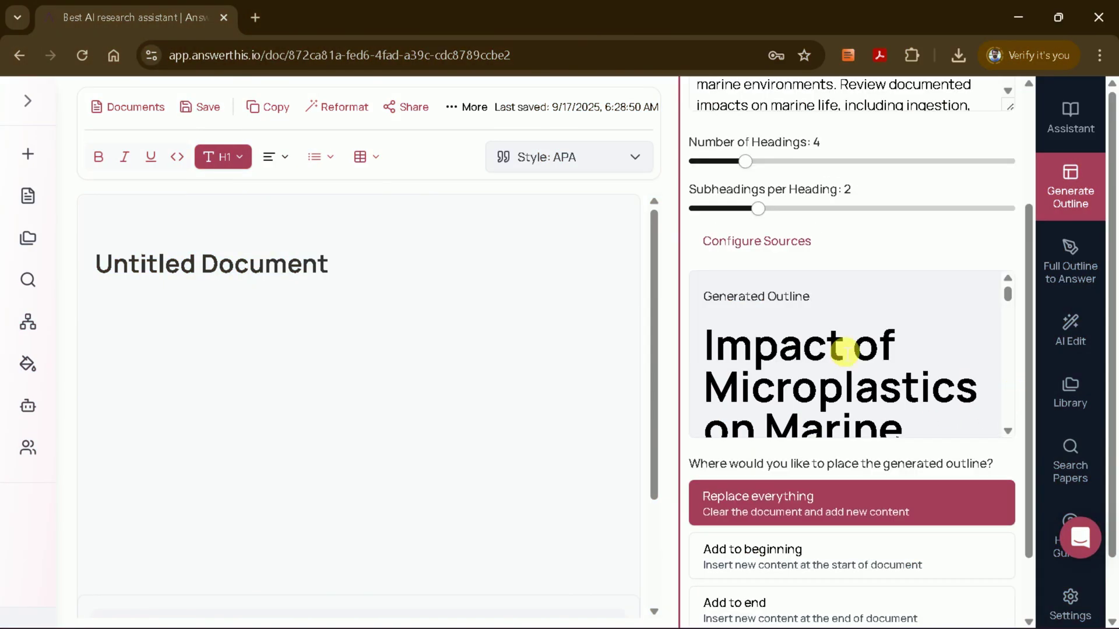
{"action": "scroll", "coordinate": [845, 361], "scroll_direction": "down", "scroll_amount": 4}
{"action": "scroll", "coordinate": [844, 362], "scroll_direction": "down", "scroll_amount": 3}
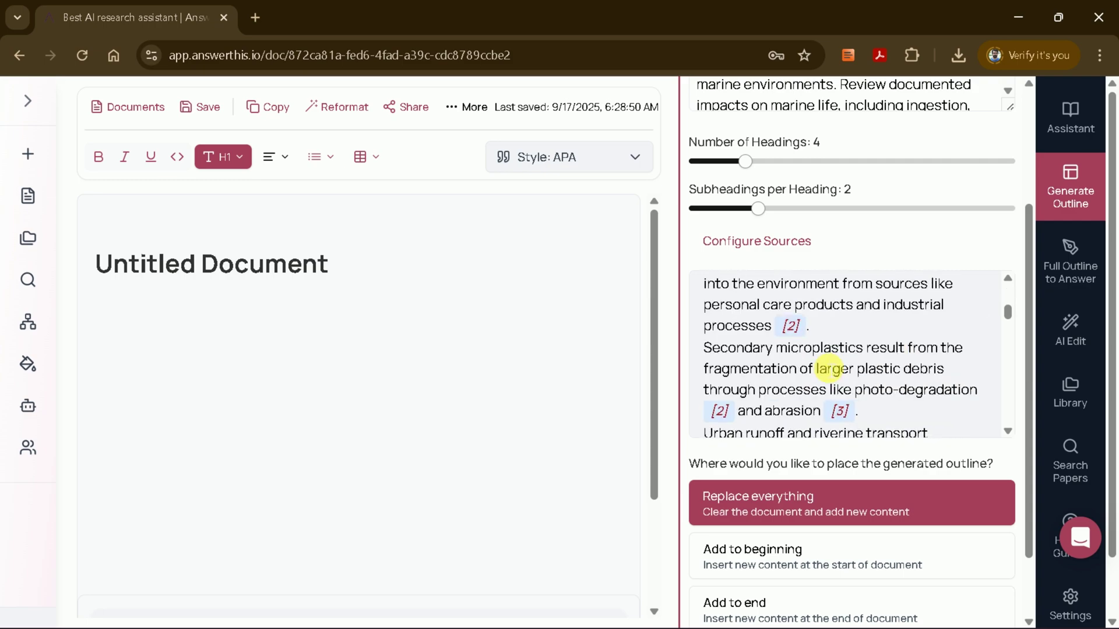
{"action": "scroll", "coordinate": [828, 369], "scroll_direction": "down", "scroll_amount": 8}
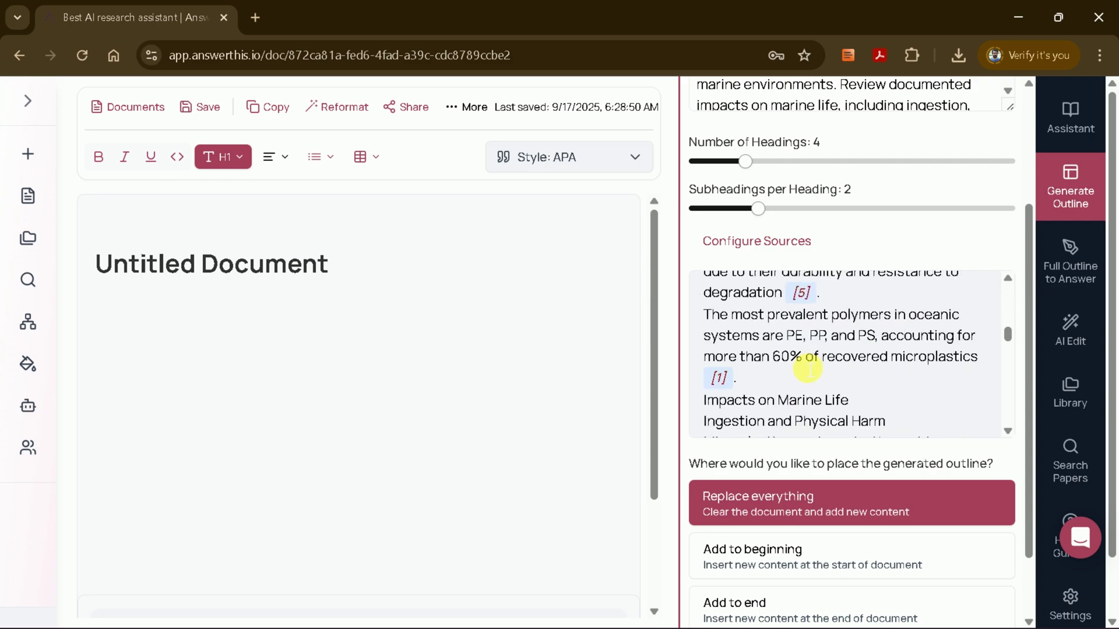
{"action": "scroll", "coordinate": [776, 366], "scroll_direction": "down", "scroll_amount": 8}
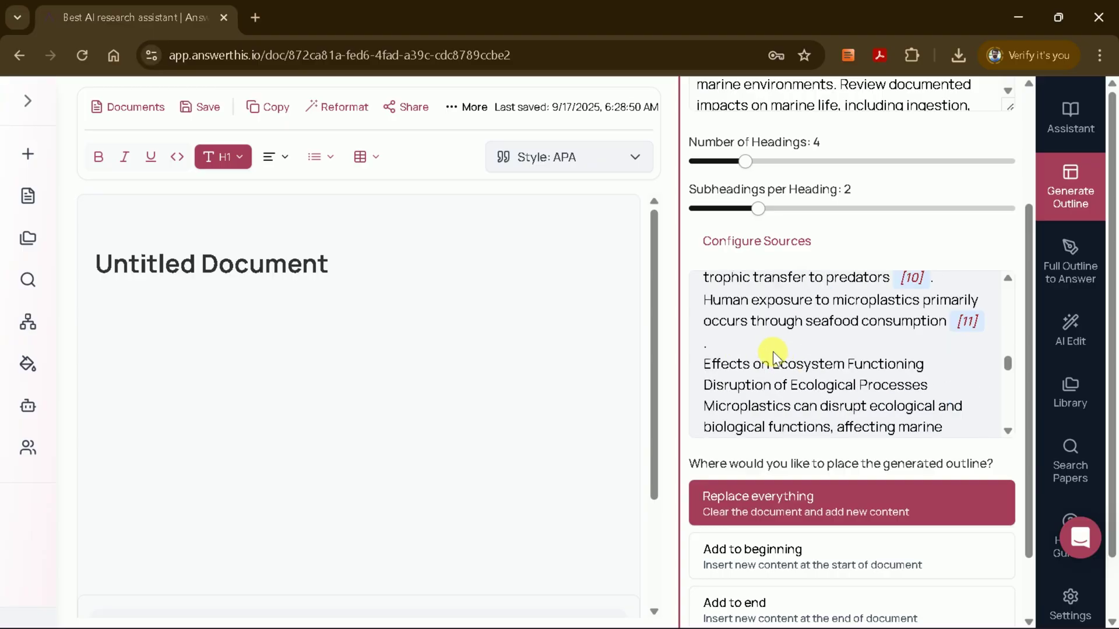
{"action": "scroll", "coordinate": [784, 363], "scroll_direction": "down", "scroll_amount": 6}
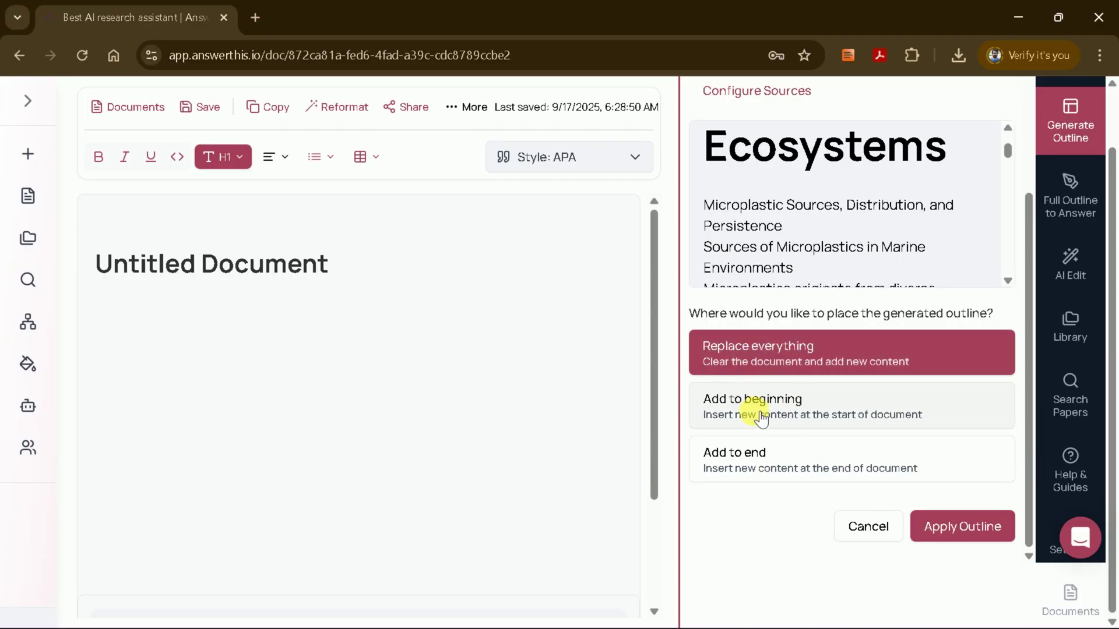
Step: Insert the generated outline into the empty document
{"action": "left_click", "coordinate": [964, 527]}
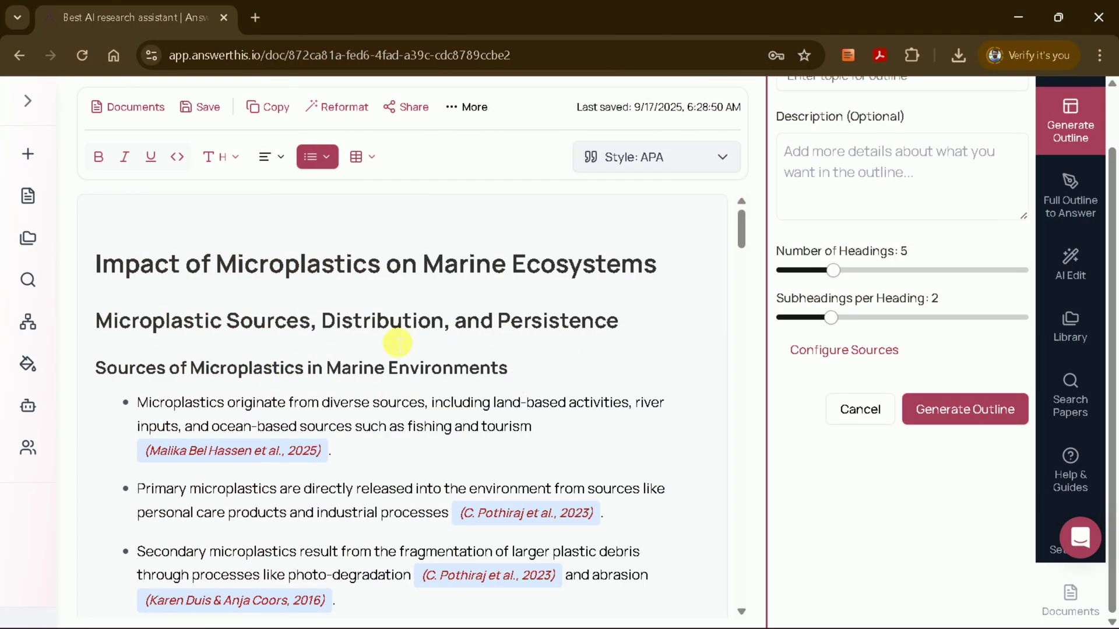
{"action": "scroll", "coordinate": [411, 345], "scroll_direction": "down", "scroll_amount": 15}
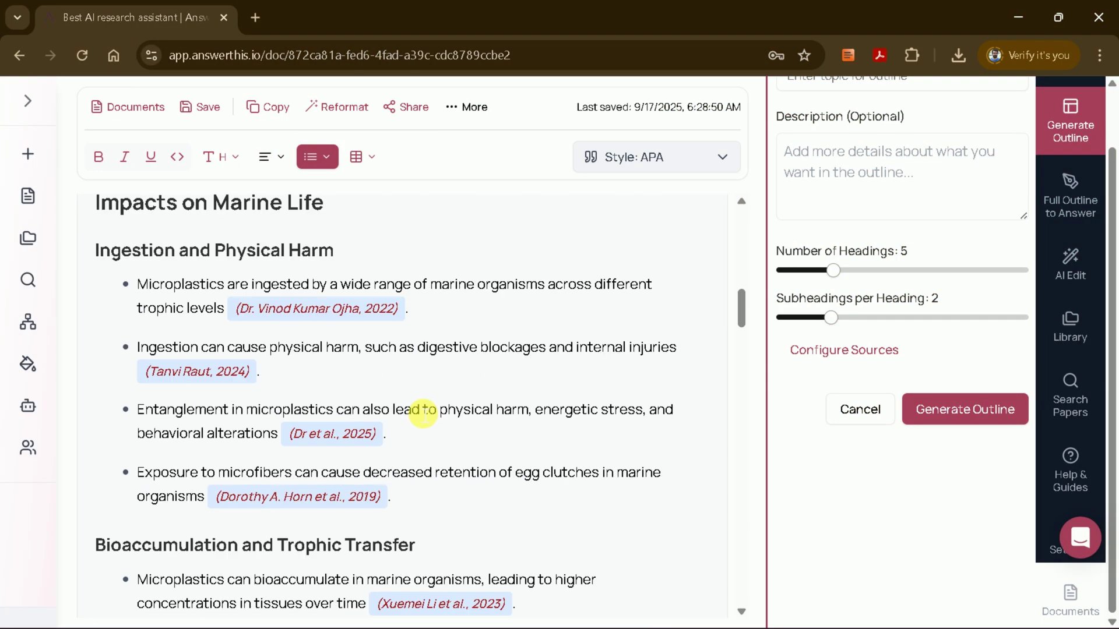
{"action": "scroll", "coordinate": [412, 400], "scroll_direction": "down", "scroll_amount": 15}
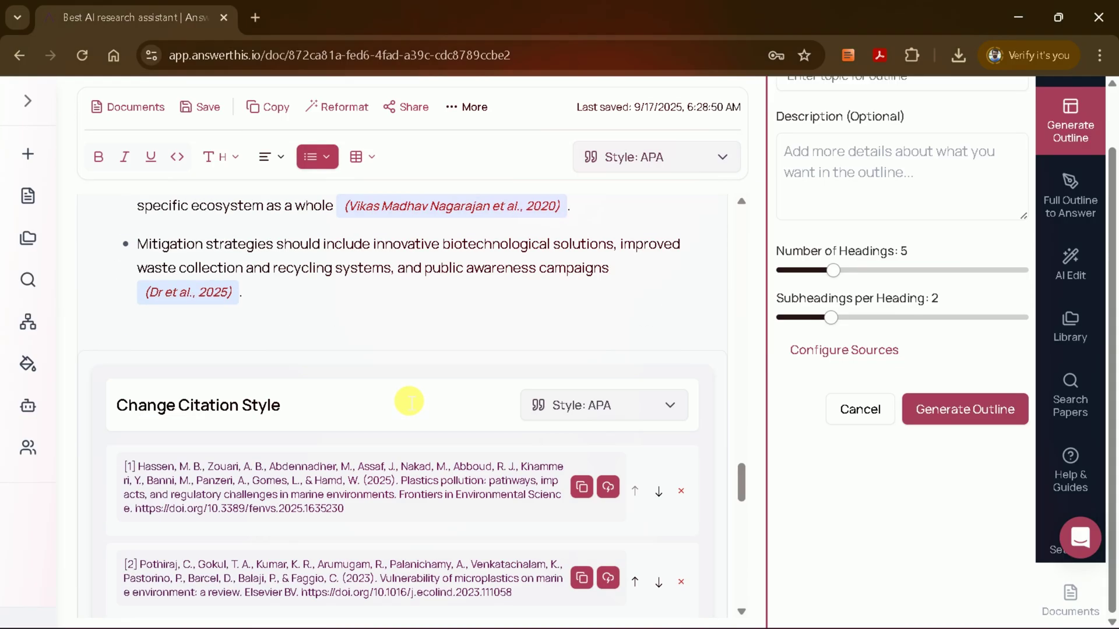
{"action": "scroll", "coordinate": [407, 399], "scroll_direction": "up", "scroll_amount": 20}
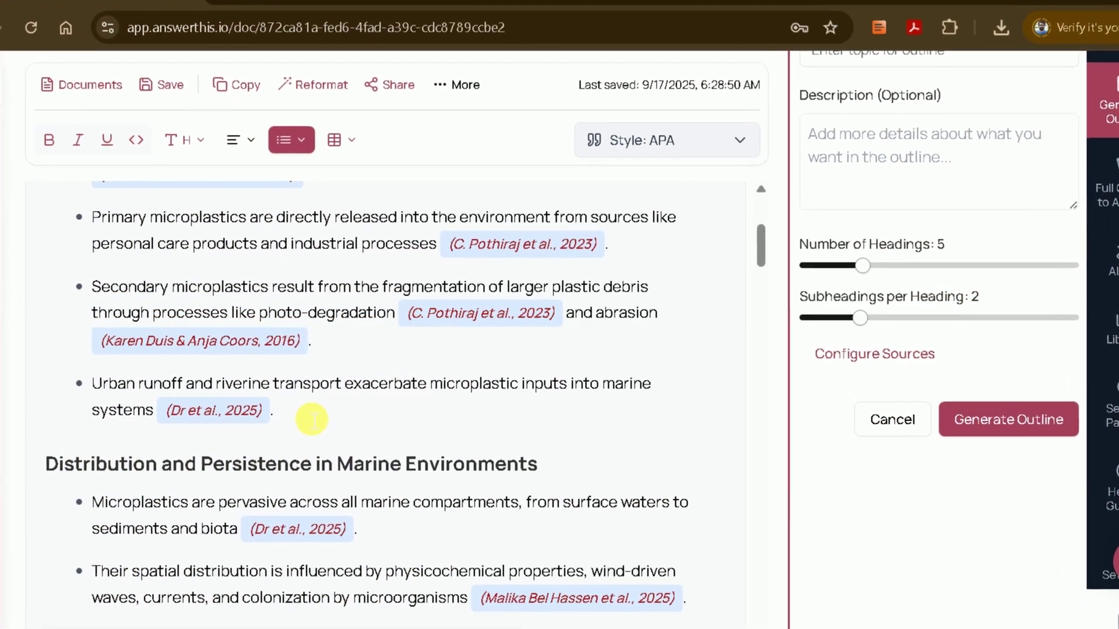
Step: Expand the Sources of Microplastics bullets into cited paragraphs on primary, secondary and runoff sources
{"action": "left_click_drag", "start_coordinate": [297, 419], "coordinate": [245, 313]}
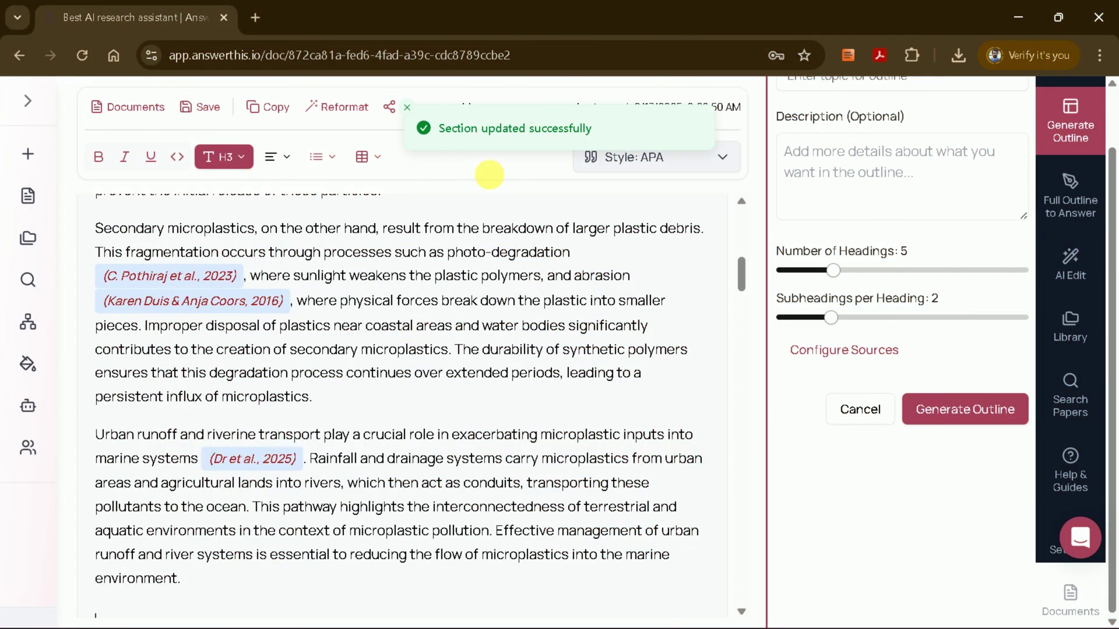
{"action": "scroll", "coordinate": [405, 368], "scroll_direction": "up", "scroll_amount": 9}
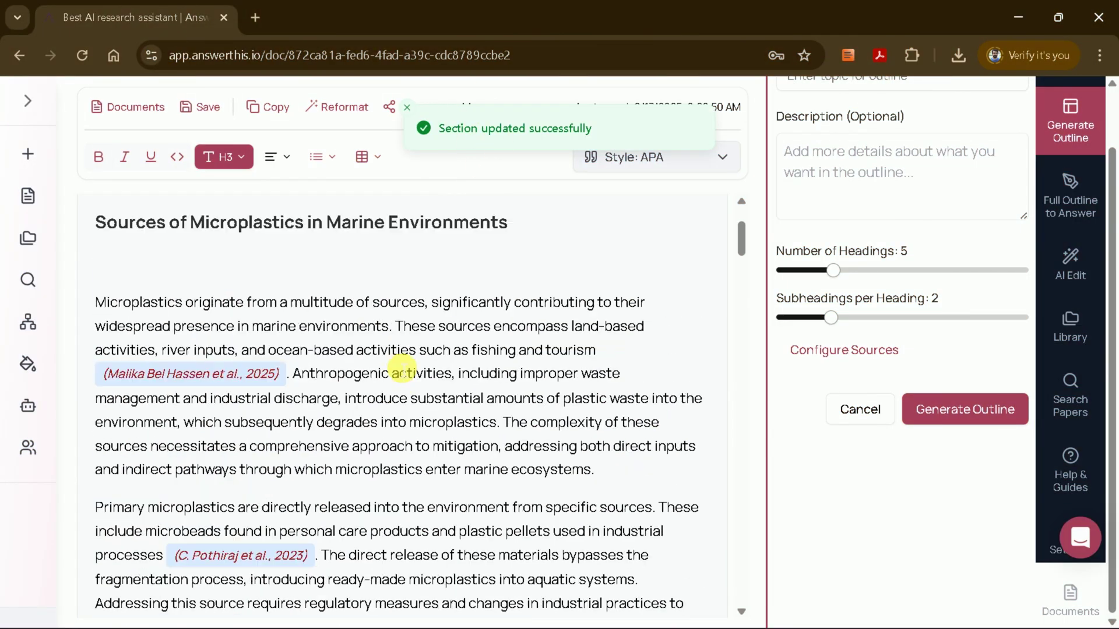
{"action": "scroll", "coordinate": [188, 350], "scroll_direction": "up", "scroll_amount": 3}
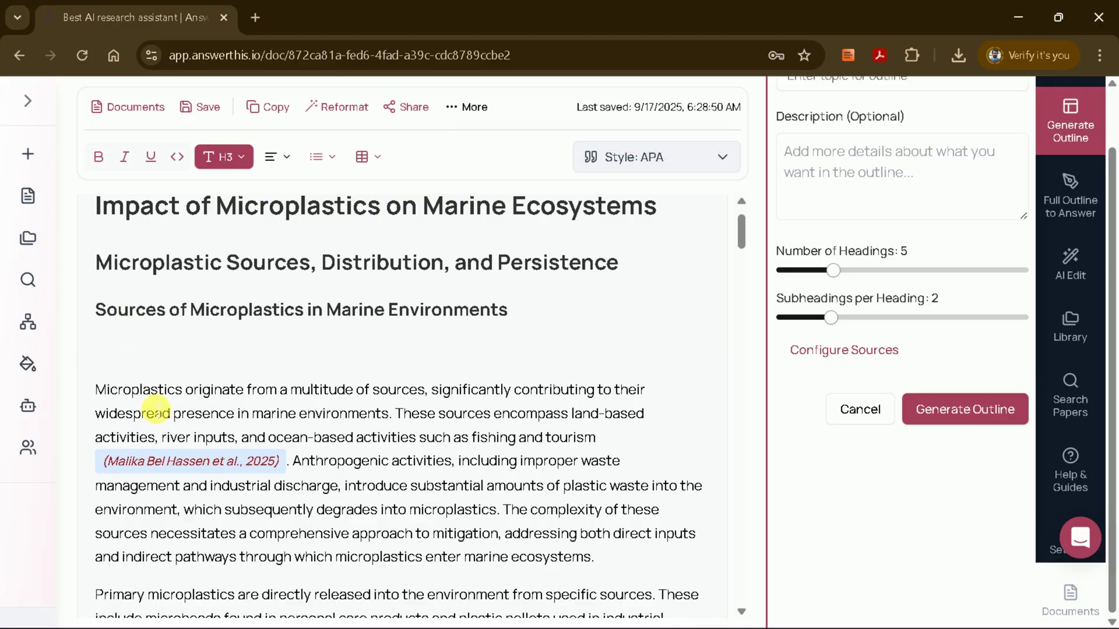
{"action": "scroll", "coordinate": [156, 411], "scroll_direction": "down", "scroll_amount": 3}
{"action": "scroll", "coordinate": [318, 430], "scroll_direction": "down", "scroll_amount": 9}
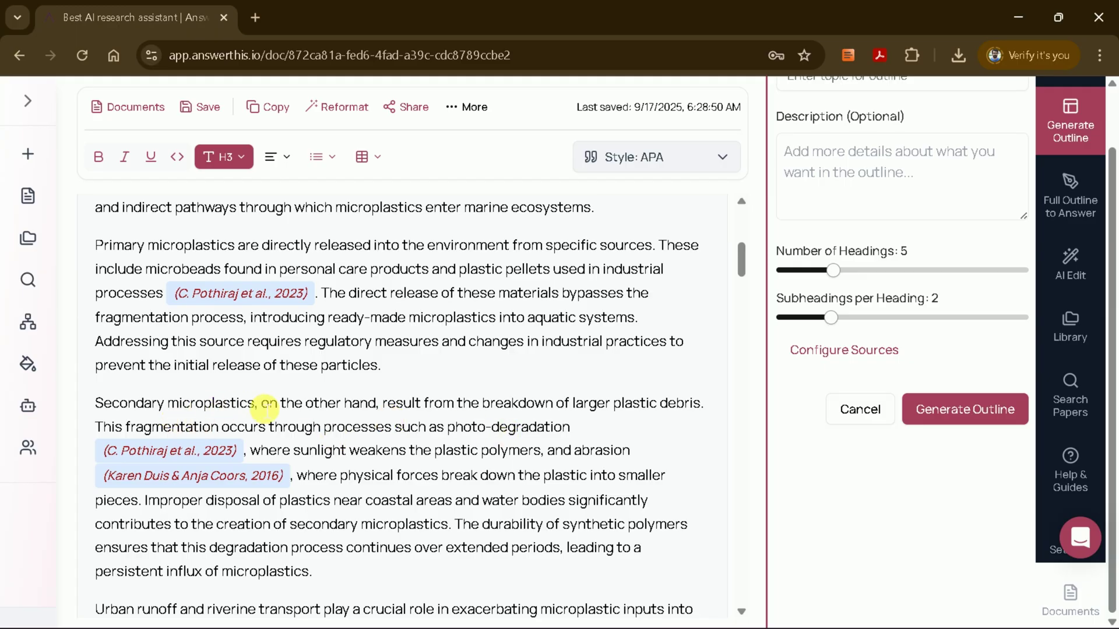
{"action": "scroll", "coordinate": [532, 413], "scroll_direction": "down", "scroll_amount": 2}
{"action": "scroll", "coordinate": [236, 414], "scroll_direction": "down", "scroll_amount": 5}
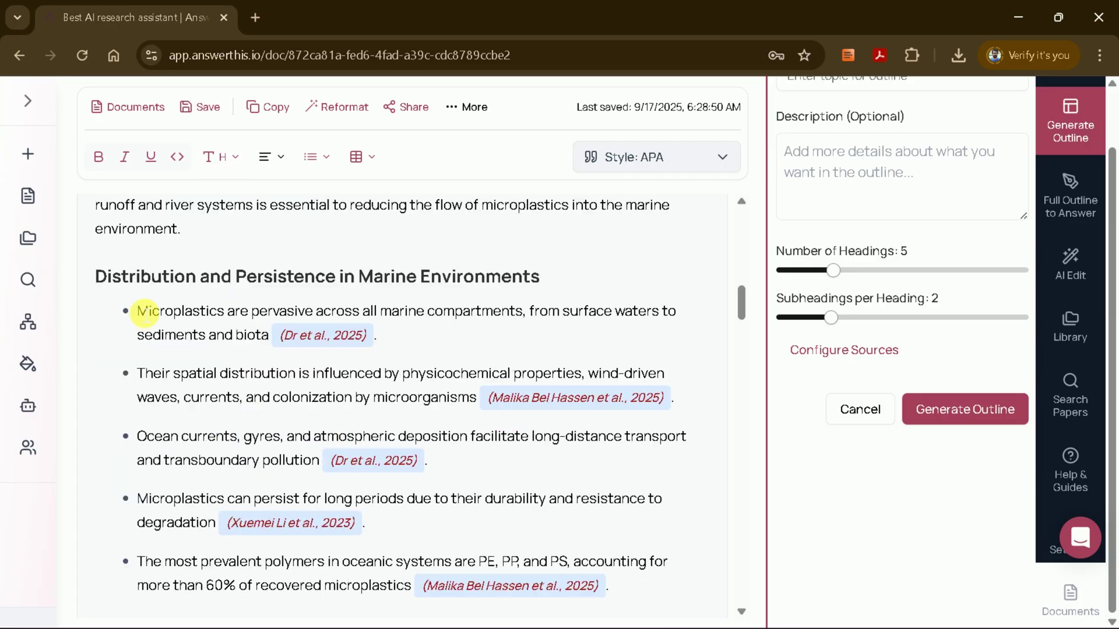
Step: Expand the five Distribution and Persistence bullets into cited paragraphs on spread, transport, persistence and polymers
{"action": "left_click_drag", "start_coordinate": [140, 310], "coordinate": [622, 597]}
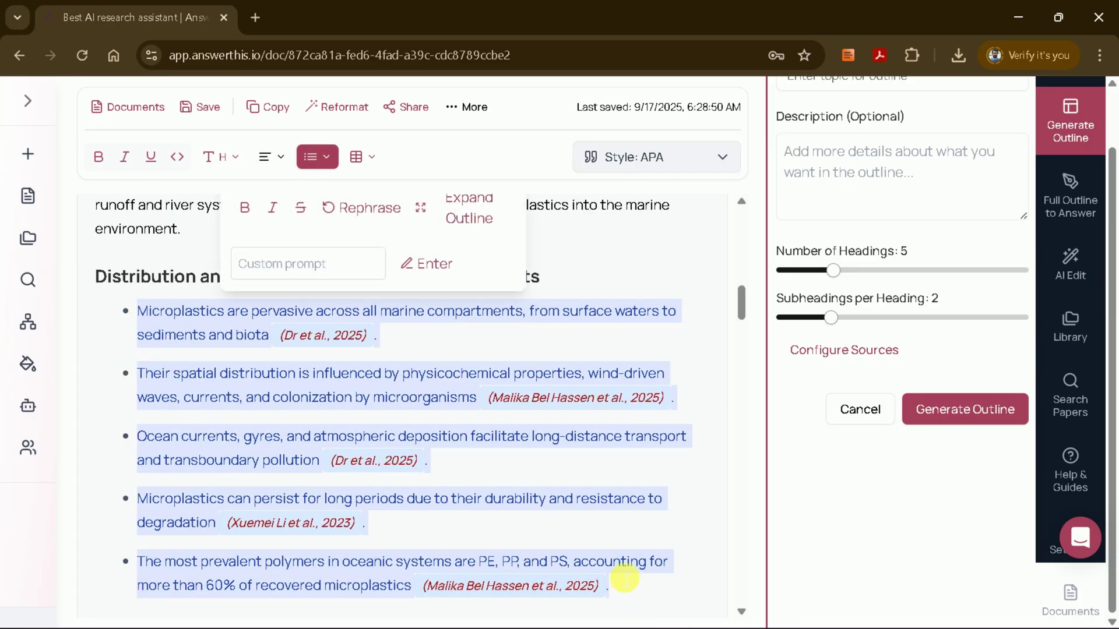
{"action": "scroll", "coordinate": [621, 571], "scroll_direction": "down", "scroll_amount": 3}
{"action": "scroll", "coordinate": [620, 545], "scroll_direction": "up", "scroll_amount": 6}
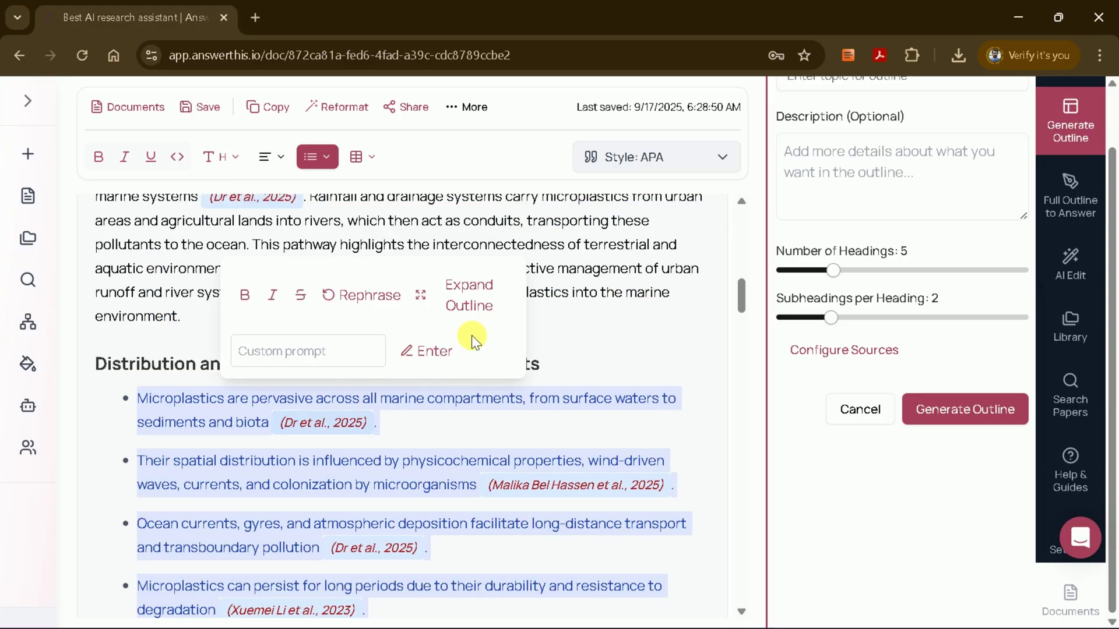
{"action": "left_click", "coordinate": [470, 306]}
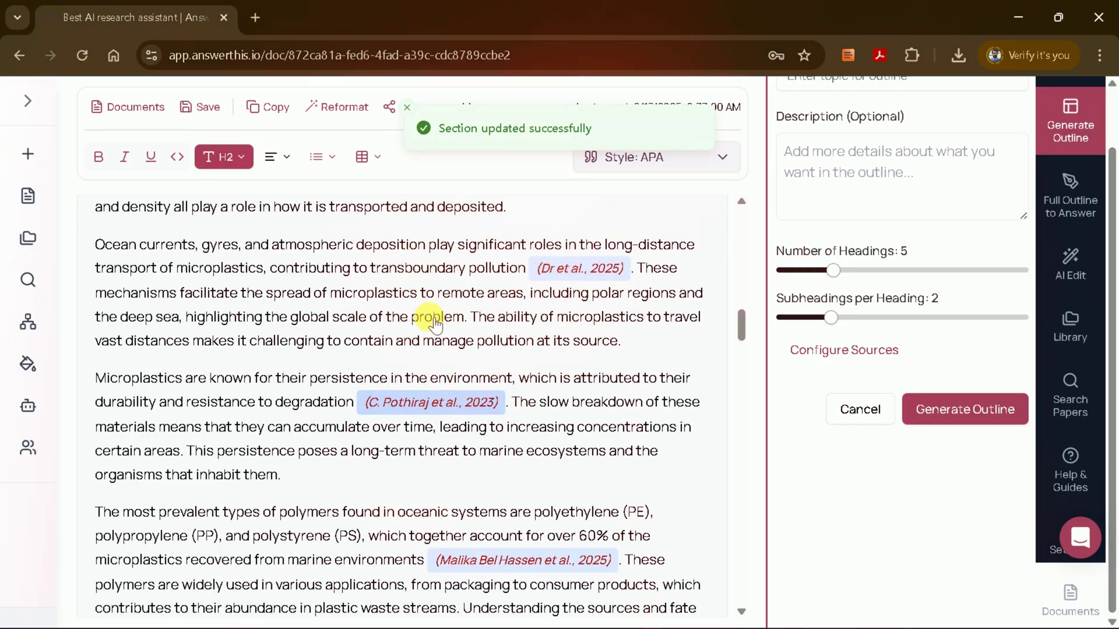
{"action": "scroll", "coordinate": [456, 407], "scroll_direction": "down", "scroll_amount": 6}
{"action": "scroll", "coordinate": [504, 431], "scroll_direction": "down", "scroll_amount": 10}
{"action": "scroll", "coordinate": [513, 435], "scroll_direction": "down", "scroll_amount": 15}
{"action": "scroll", "coordinate": [512, 433], "scroll_direction": "down", "scroll_amount": 15}
{"action": "scroll", "coordinate": [513, 432], "scroll_direction": "down", "scroll_amount": 10}
Step: Change the document's citation style from APA to MLA, then to Chicago
{"action": "scroll", "coordinate": [456, 385], "scroll_direction": "down", "scroll_amount": 3}
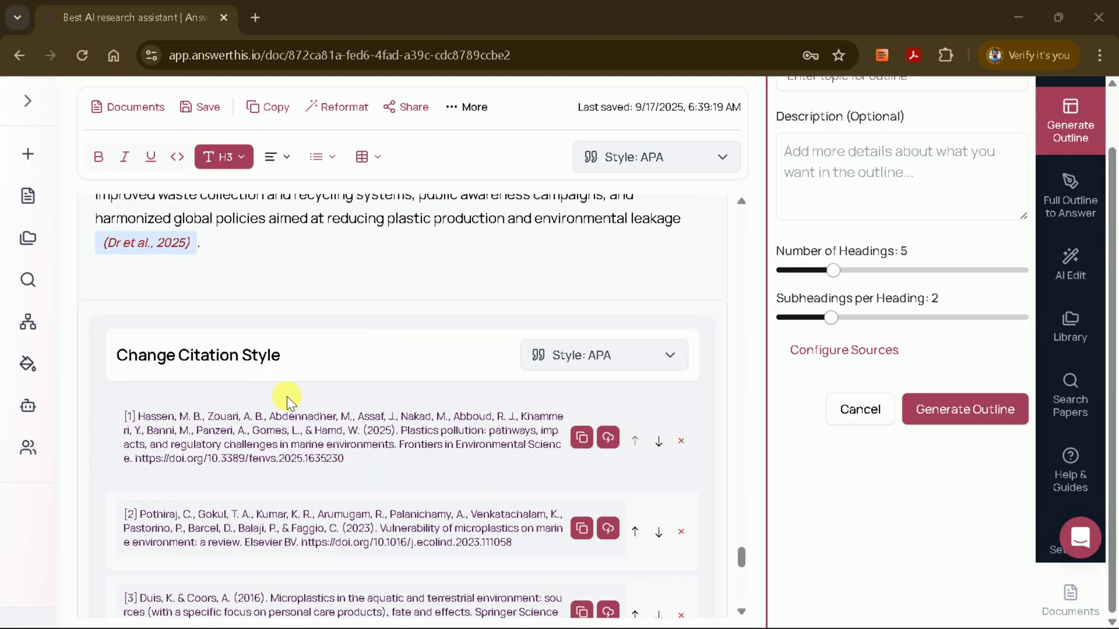
{"action": "left_click", "coordinate": [577, 273]}
{"action": "scroll", "coordinate": [497, 470], "scroll_direction": "down", "scroll_amount": 1}
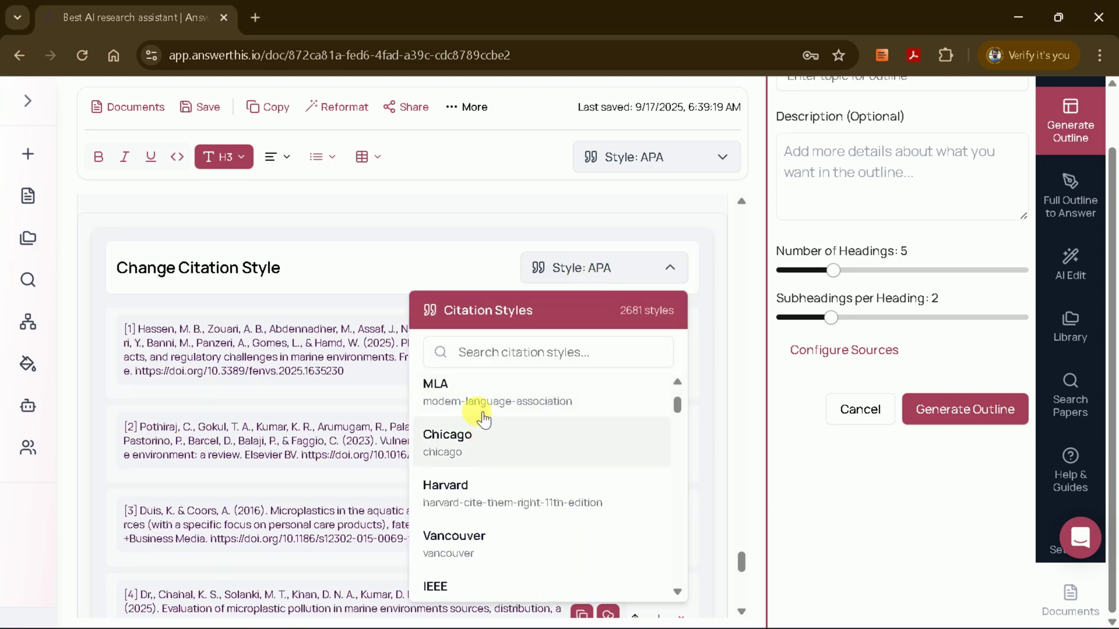
{"action": "left_click", "coordinate": [477, 399]}
{"action": "scroll", "coordinate": [408, 410], "scroll_direction": "up", "scroll_amount": 4}
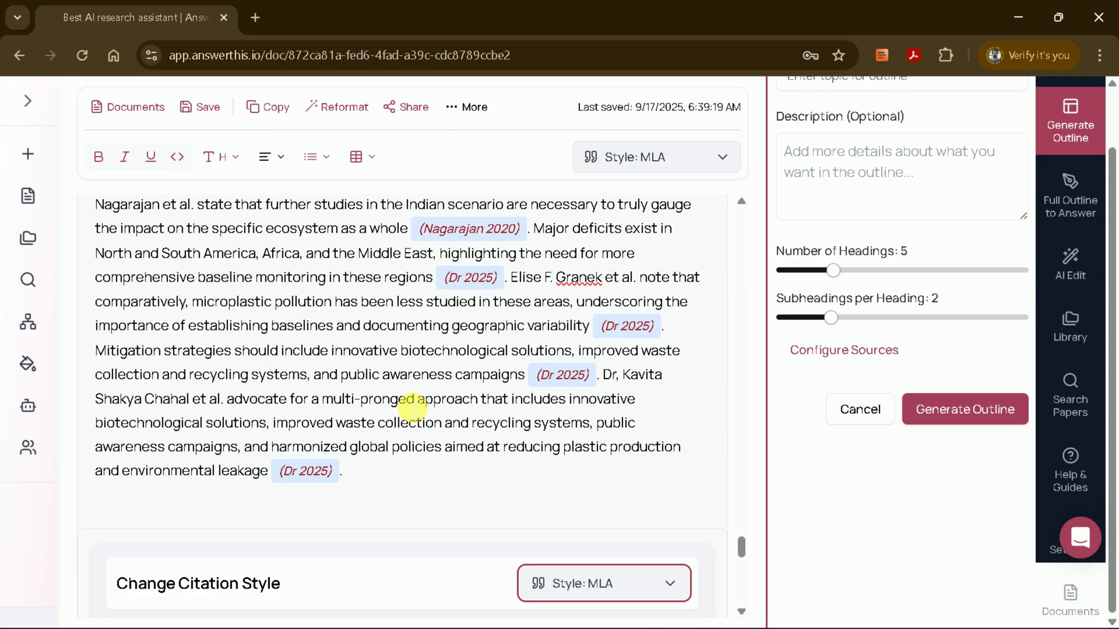
{"action": "scroll", "coordinate": [574, 415], "scroll_direction": "down", "scroll_amount": 3}
{"action": "left_click", "coordinate": [577, 386]}
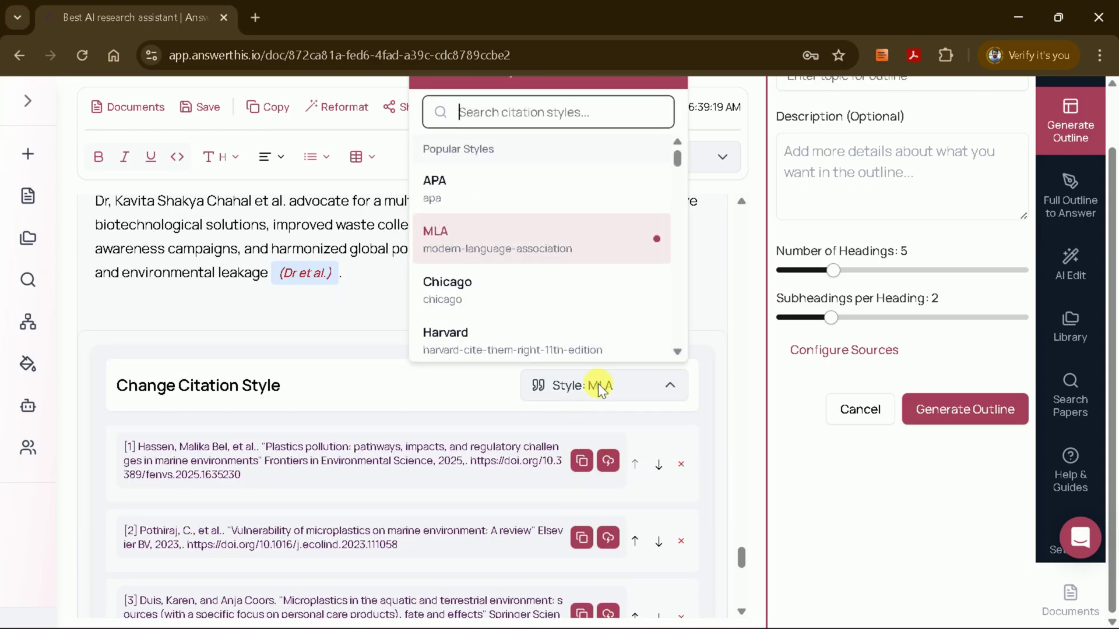
{"action": "left_click", "coordinate": [472, 303]}
{"action": "scroll", "coordinate": [445, 429], "scroll_direction": "up", "scroll_amount": 6}
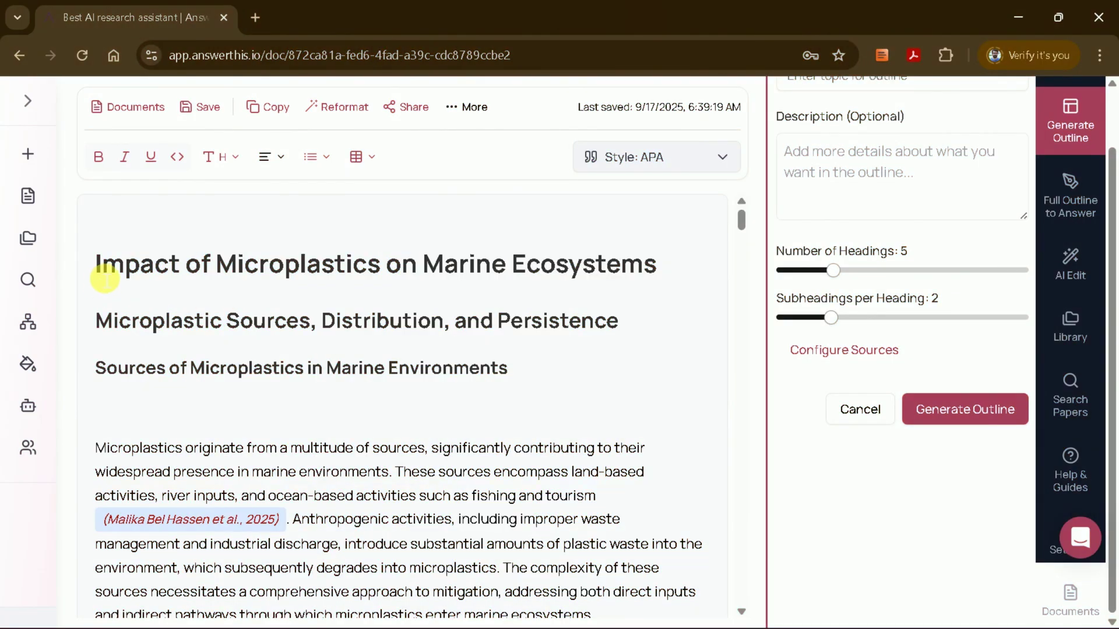
{"action": "left_click_drag", "start_coordinate": [96, 268], "coordinate": [672, 273]}
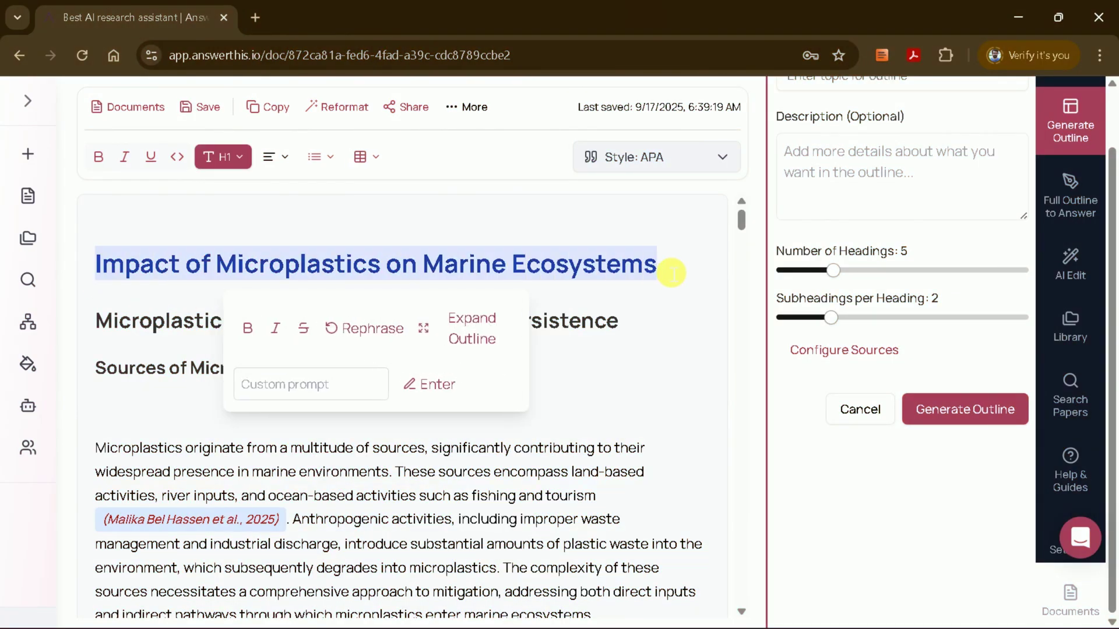
{"action": "left_click", "coordinate": [240, 158]}
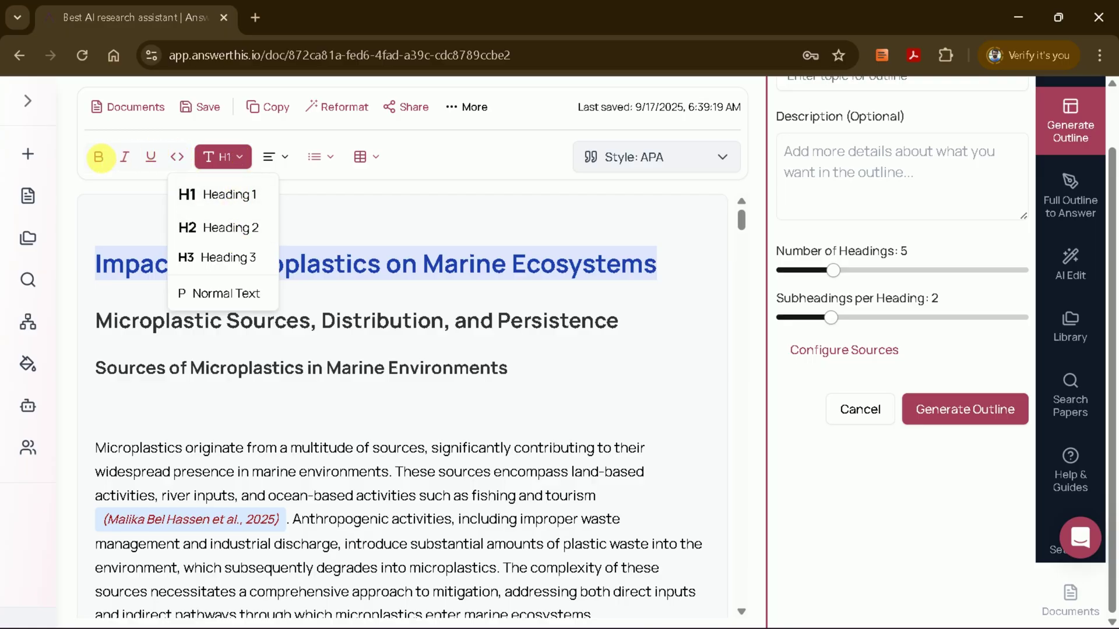
{"action": "left_click", "coordinate": [101, 159]}
{"action": "left_click", "coordinate": [107, 163]}
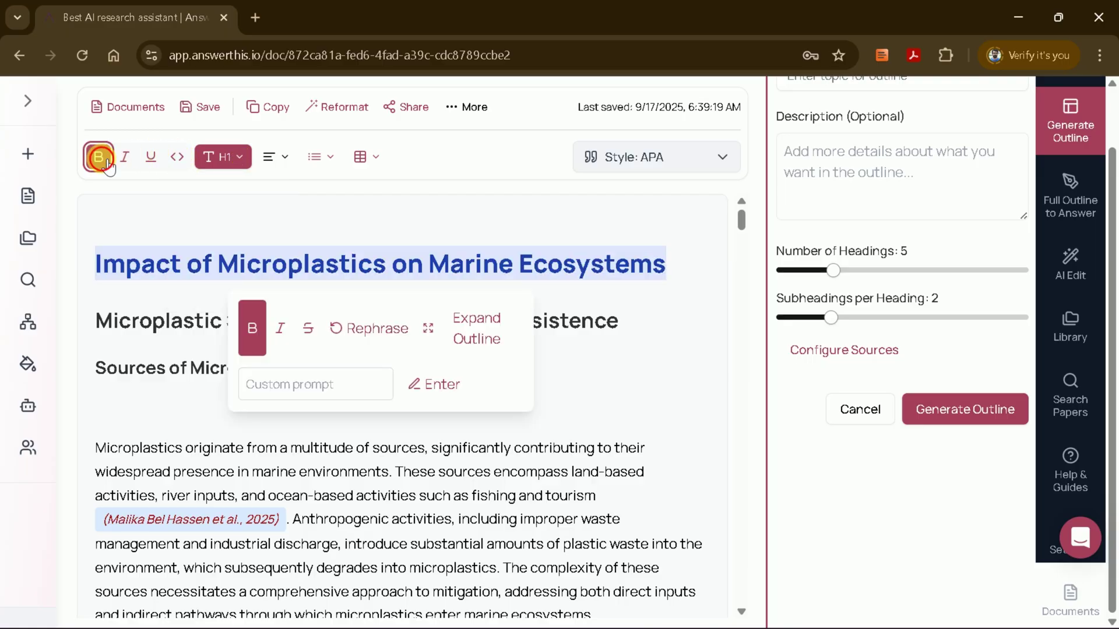
{"action": "left_click", "coordinate": [107, 163]}
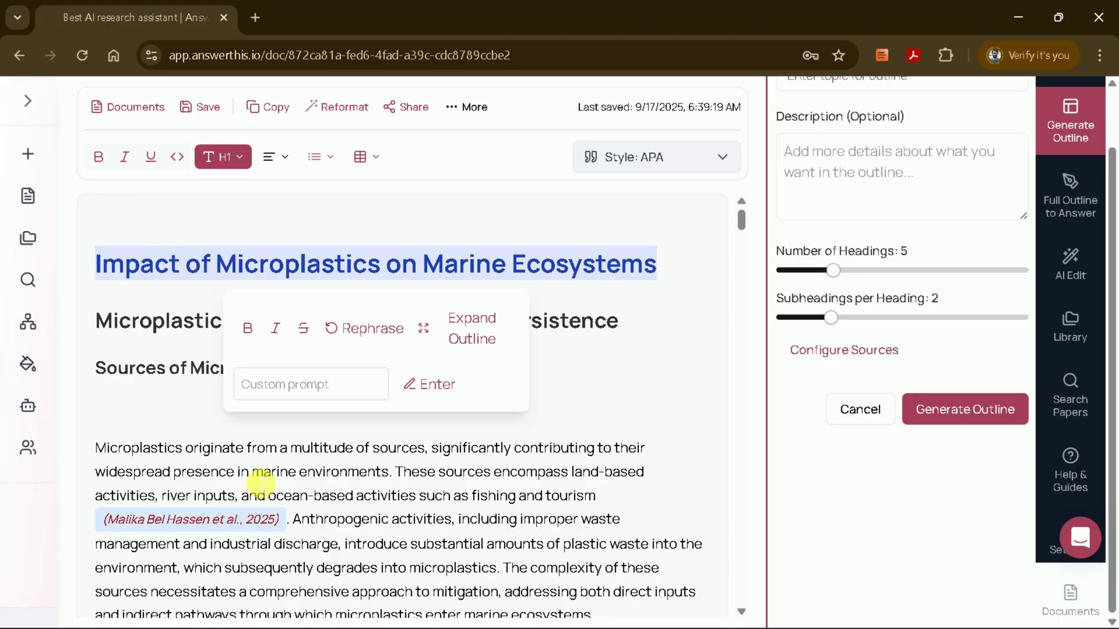
{"action": "left_click", "coordinate": [165, 410]}
{"action": "scroll", "coordinate": [152, 408], "scroll_direction": "down", "scroll_amount": 3}
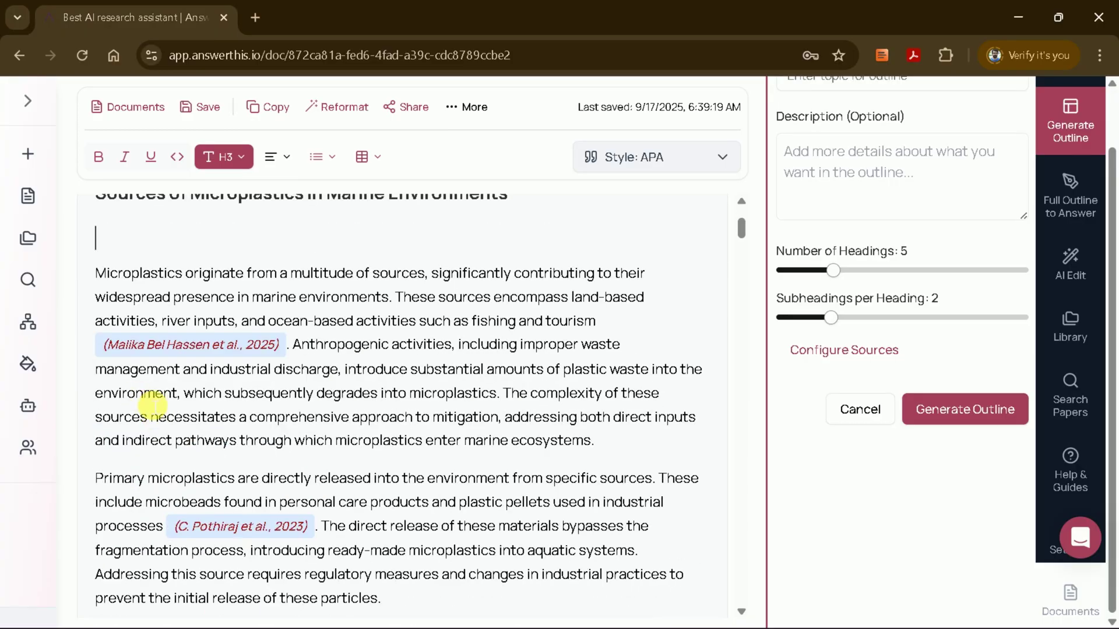
{"action": "left_click_drag", "start_coordinate": [102, 274], "coordinate": [554, 320]}
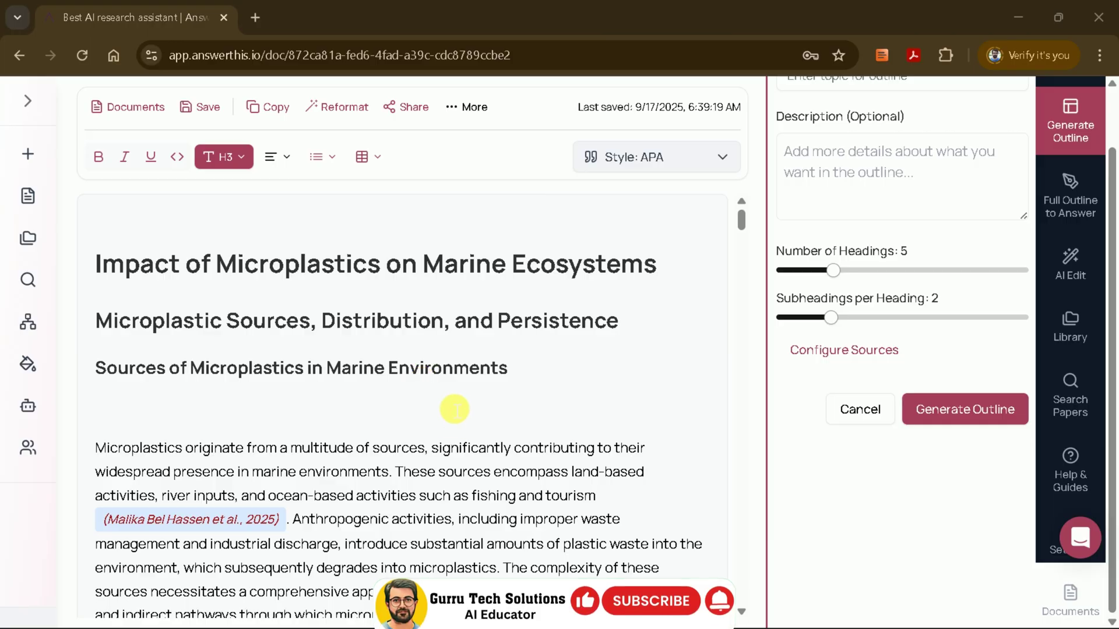
{"action": "scroll", "coordinate": [454, 410], "scroll_direction": "down", "scroll_amount": 10}
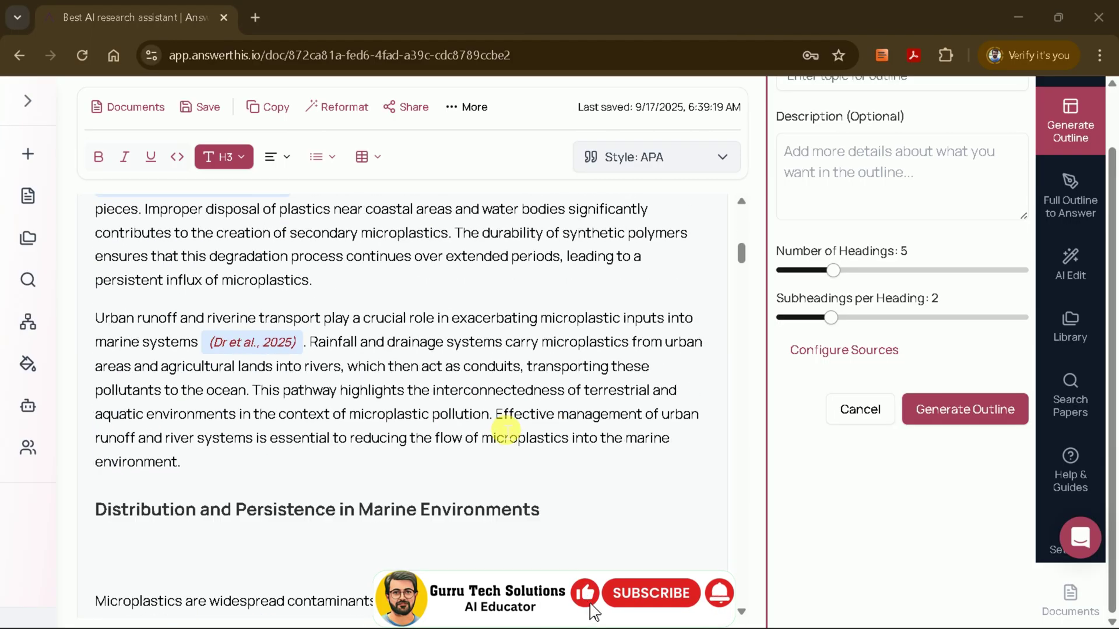
{"action": "scroll", "coordinate": [512, 431], "scroll_direction": "down", "scroll_amount": 15}
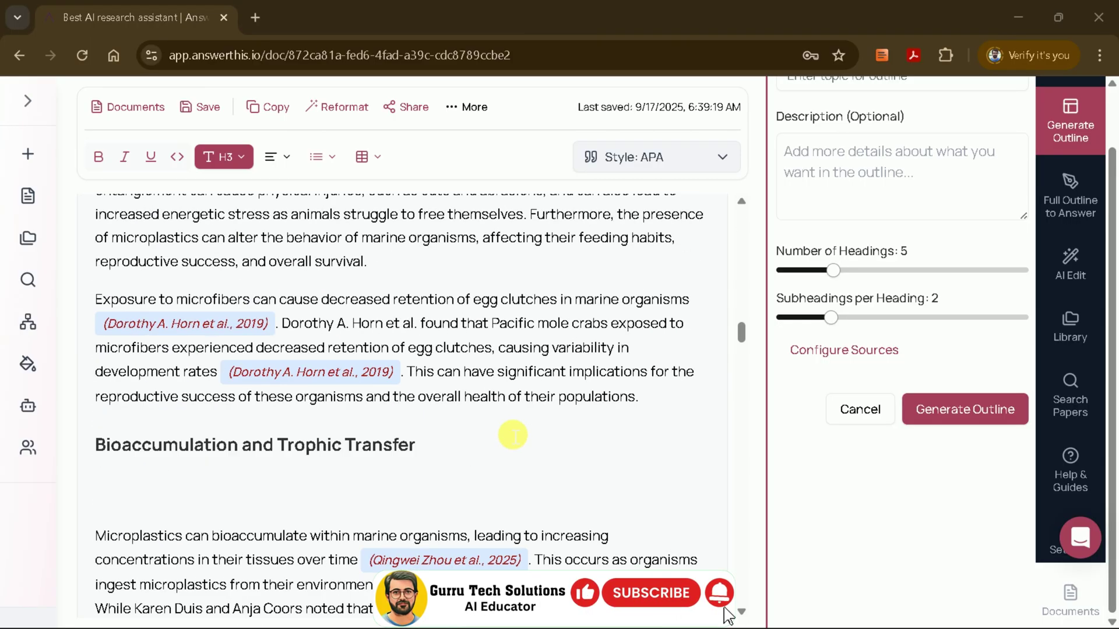
{"action": "scroll", "coordinate": [512, 432], "scroll_direction": "down", "scroll_amount": 15}
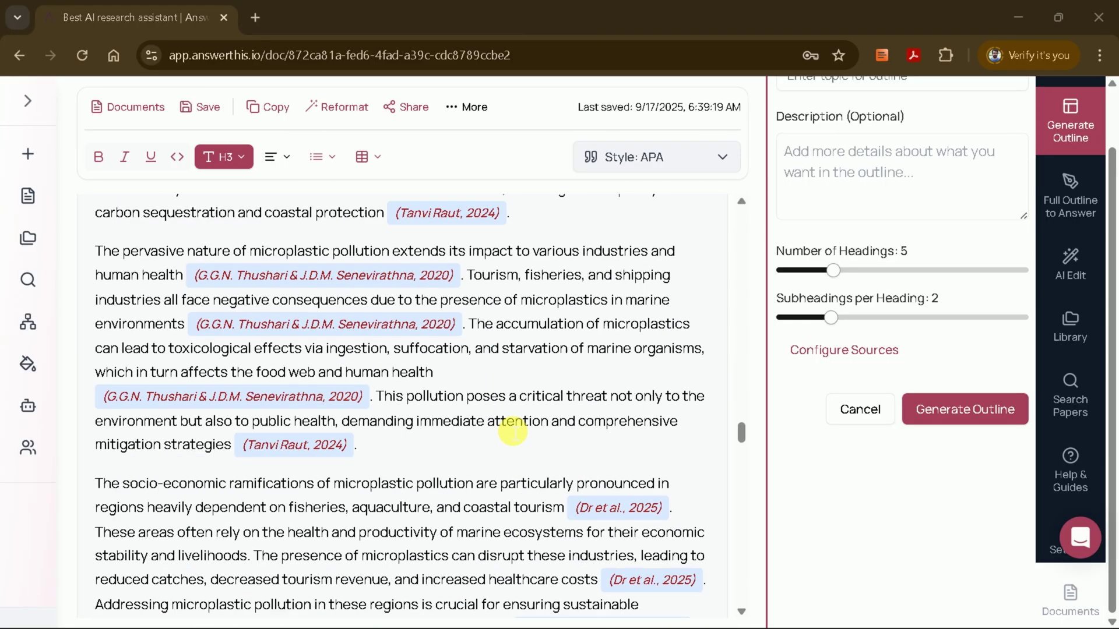
{"action": "scroll", "coordinate": [512, 432], "scroll_direction": "down", "scroll_amount": 15}
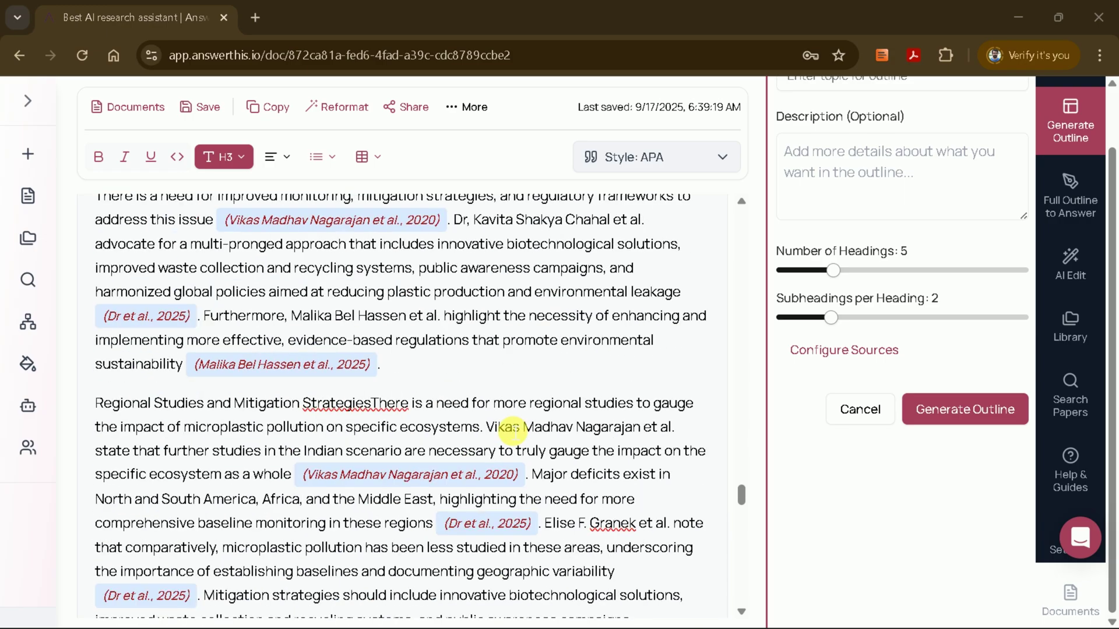
{"action": "scroll", "coordinate": [512, 432], "scroll_direction": "down", "scroll_amount": 10}
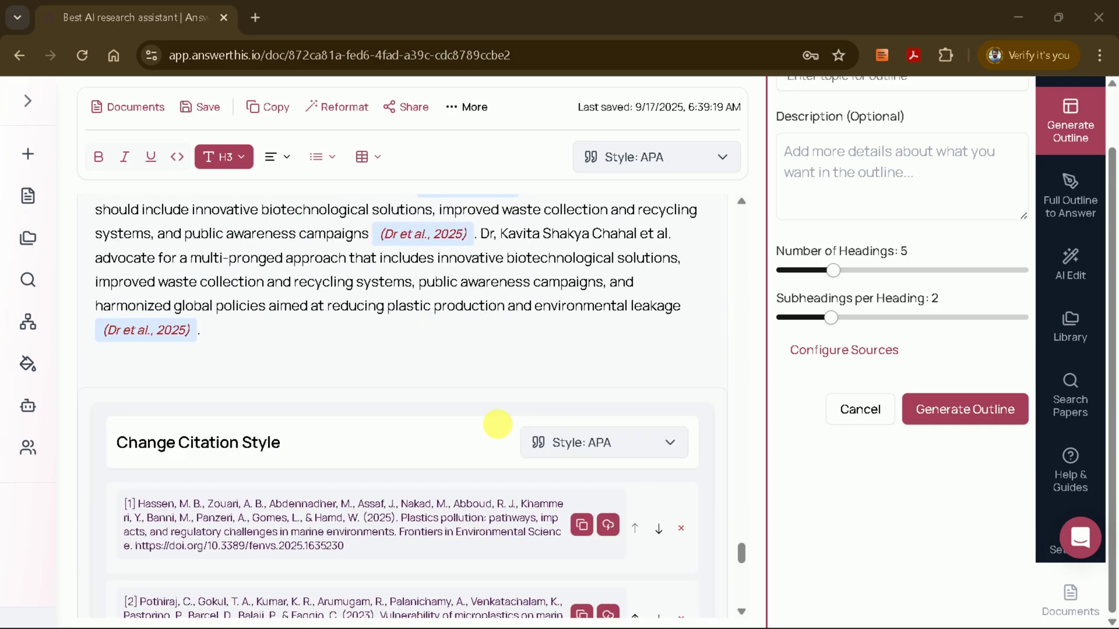
Step: Go back from the manuscript to the AnswerThis Ask page and browse the research and popular tool cards
{"action": "key", "text": "alt+Left"}
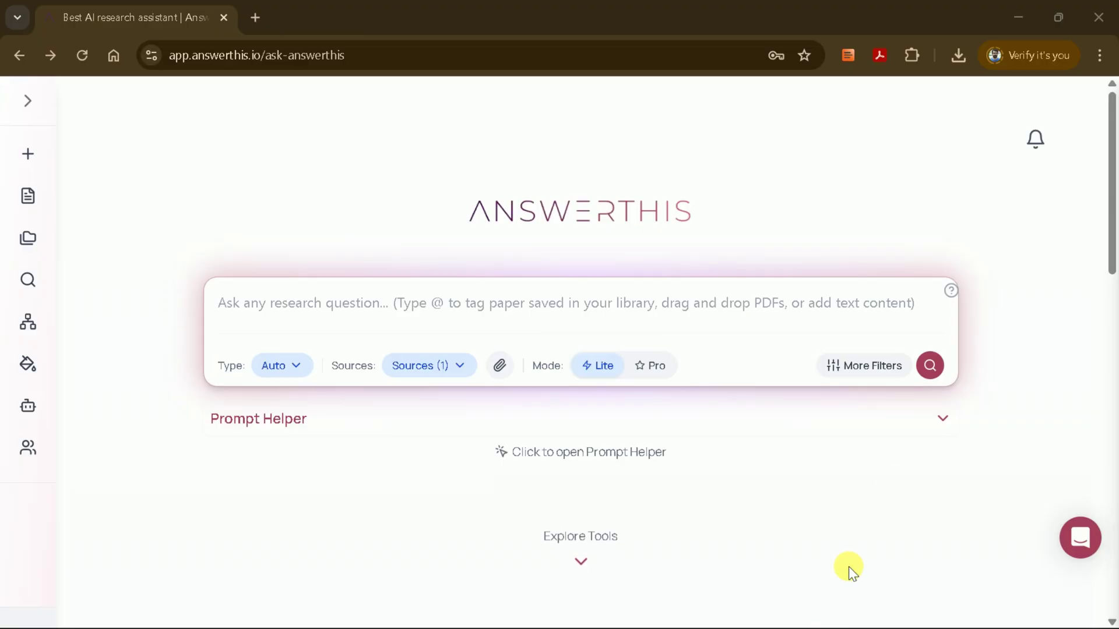
{"action": "scroll", "coordinate": [622, 314], "scroll_direction": "down", "scroll_amount": 3}
{"action": "scroll", "coordinate": [613, 306], "scroll_direction": "down", "scroll_amount": 5}
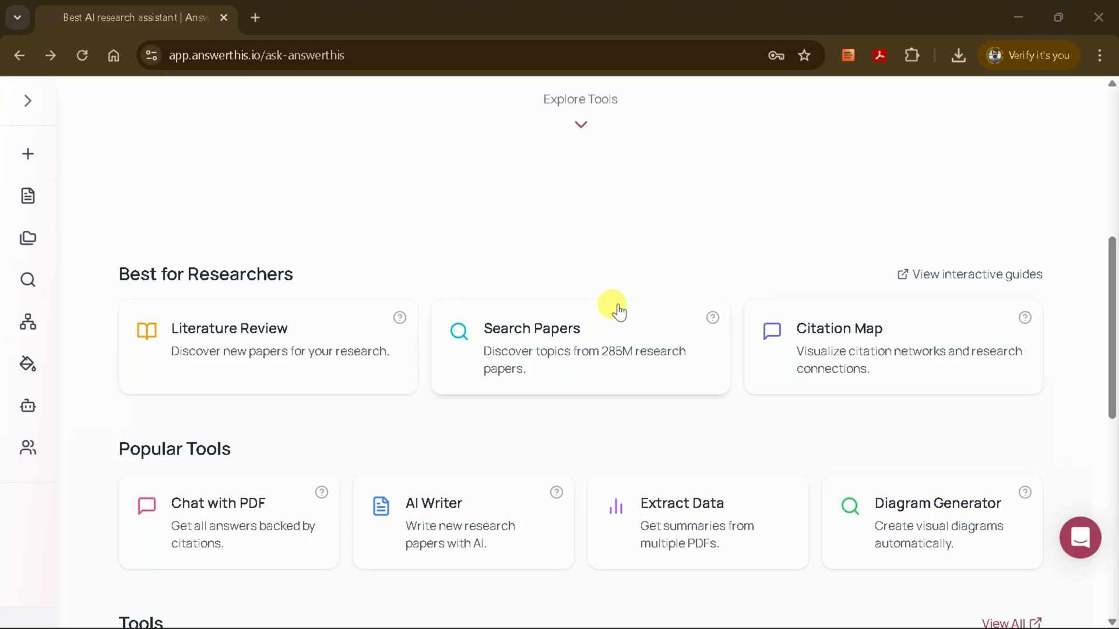
{"action": "scroll", "coordinate": [616, 312], "scroll_direction": "down", "scroll_amount": 2}
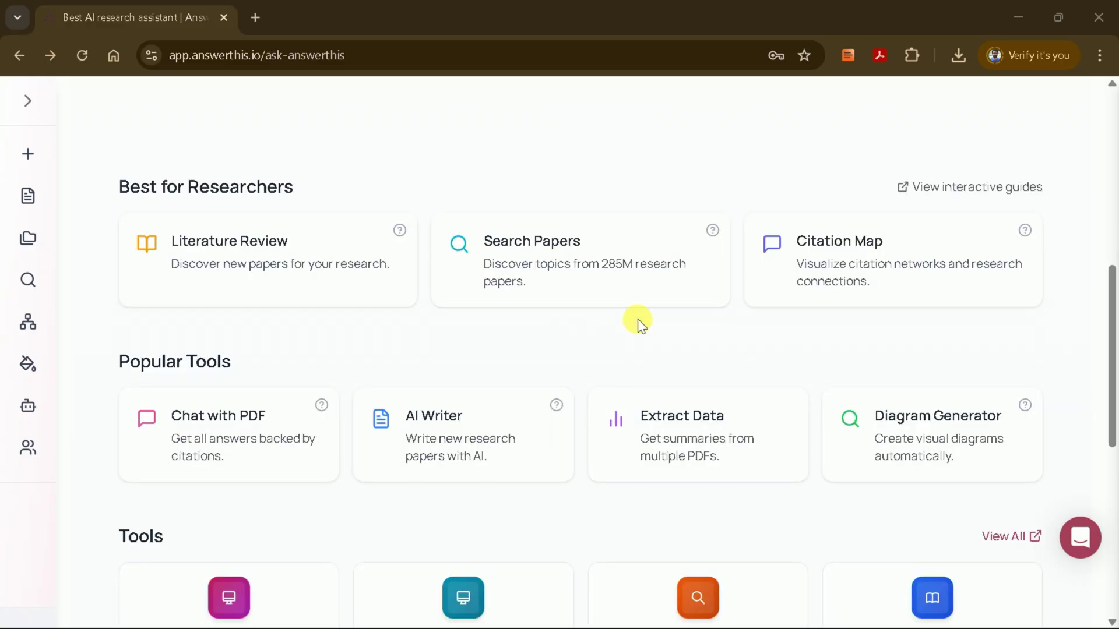
{"action": "scroll", "coordinate": [637, 319], "scroll_direction": "down", "scroll_amount": 4}
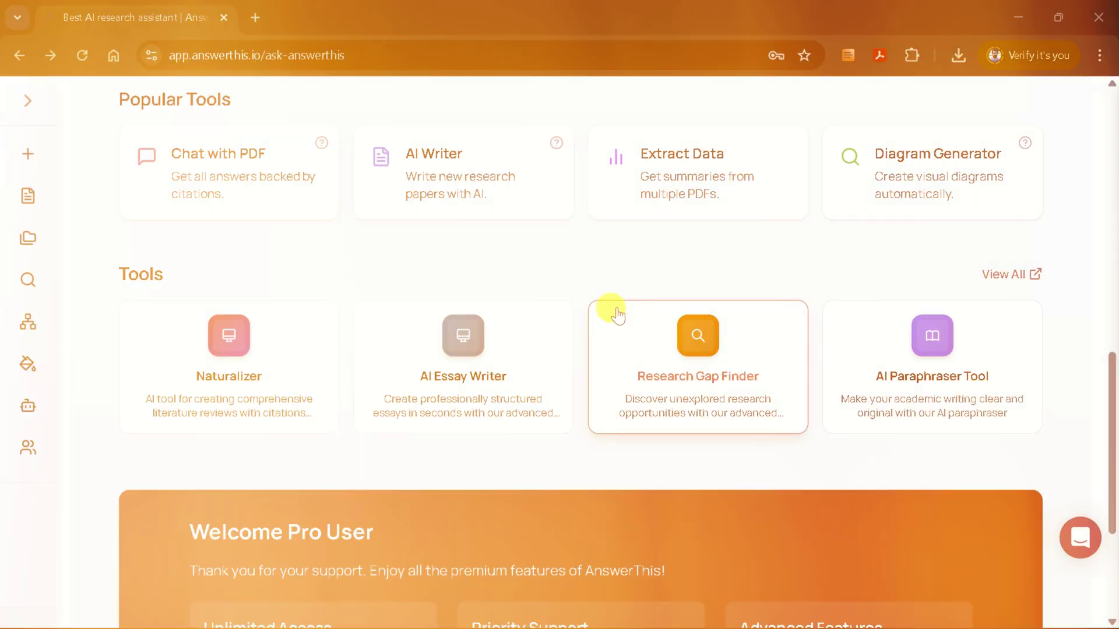